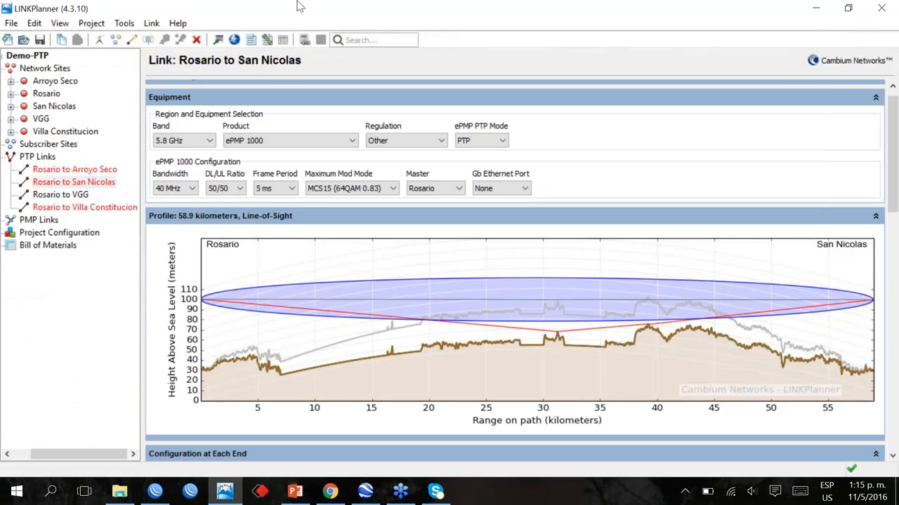
Open the Rosario to VGG link and examine its path profile, performance summary and availability charts
key("Down")
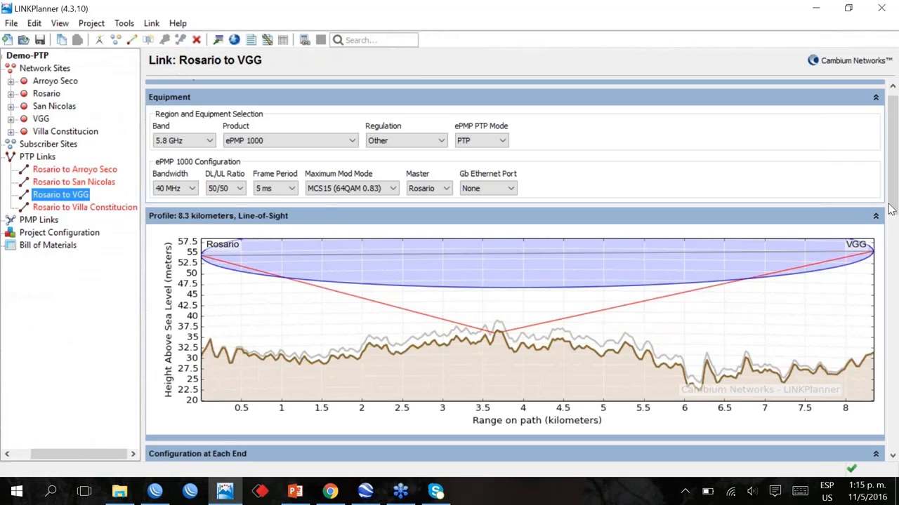
key("alt+Tab")
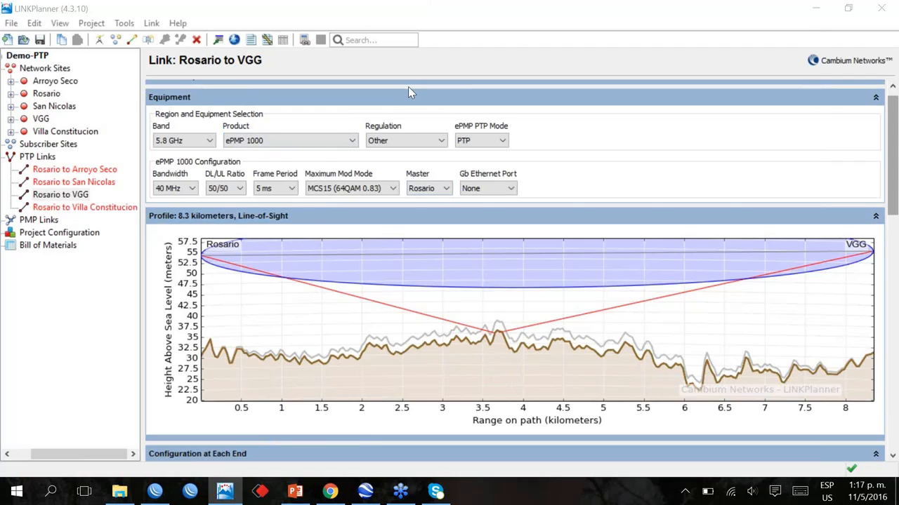
left_click(893, 213)
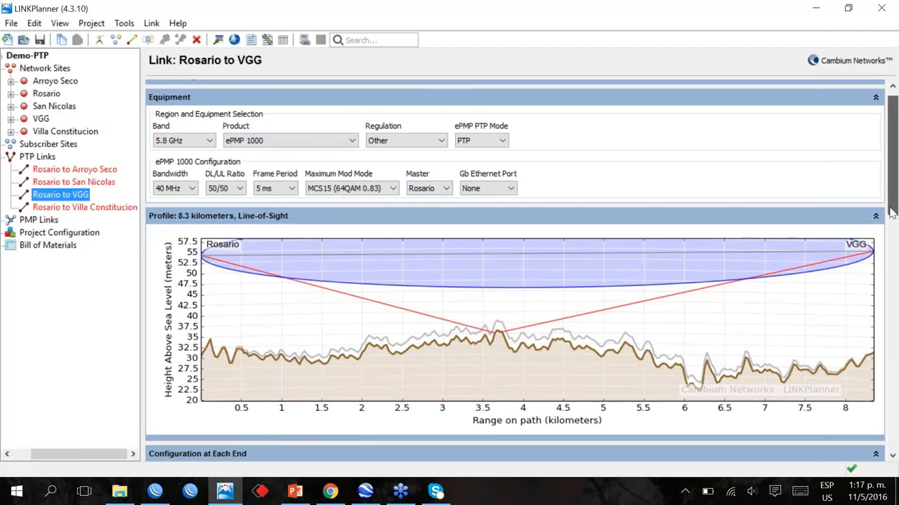
left_click_drag(892, 213, 894, 221)
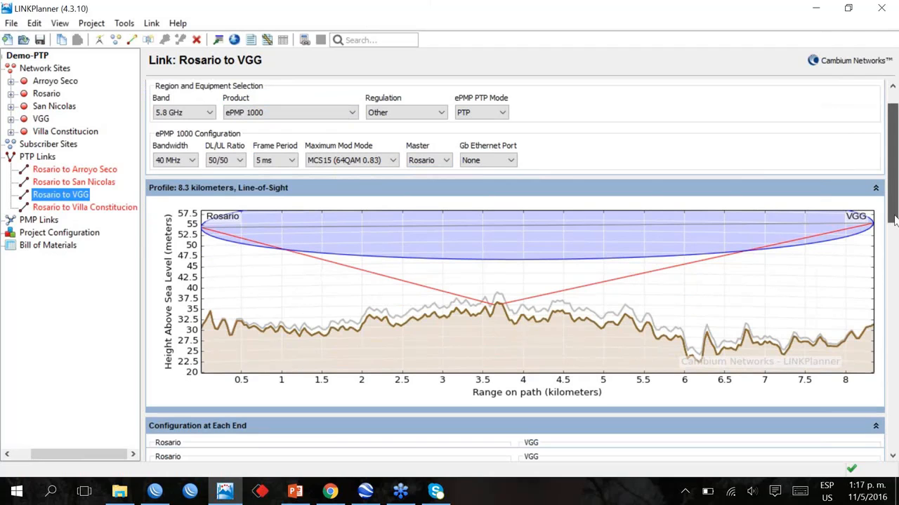
left_click_drag(895, 220, 895, 366)
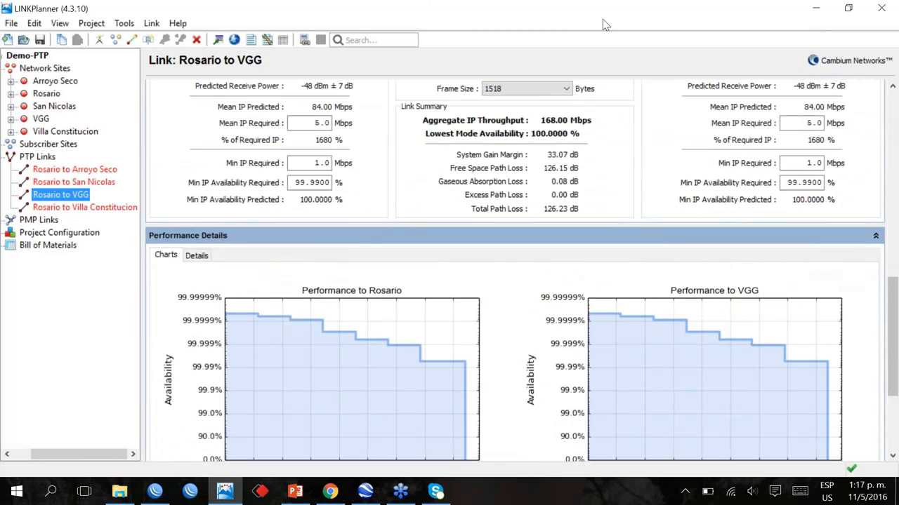
mouse_move(426, 385)
left_click(895, 200)
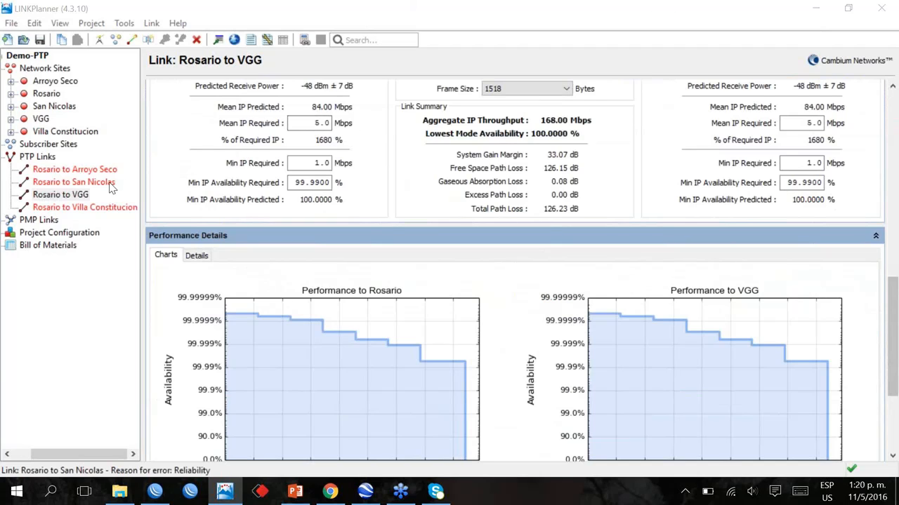
mouse_move(386, 434)
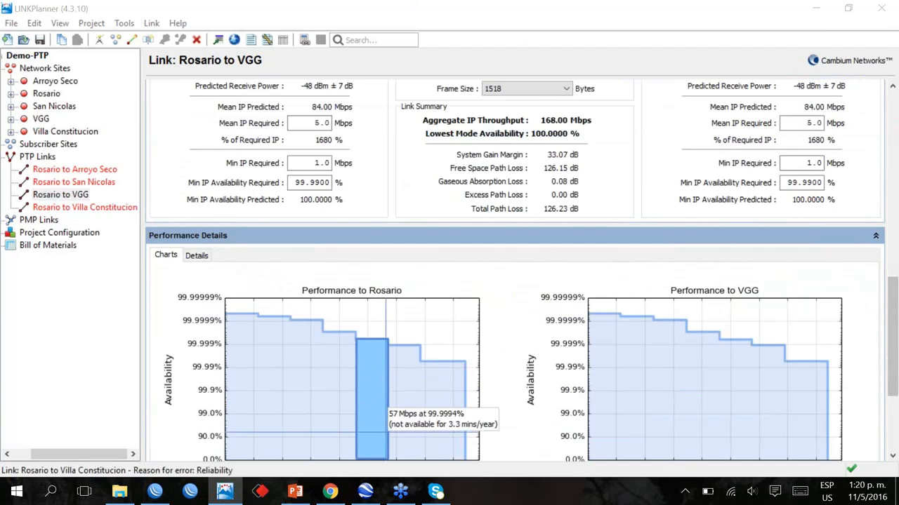
left_click(365, 492)
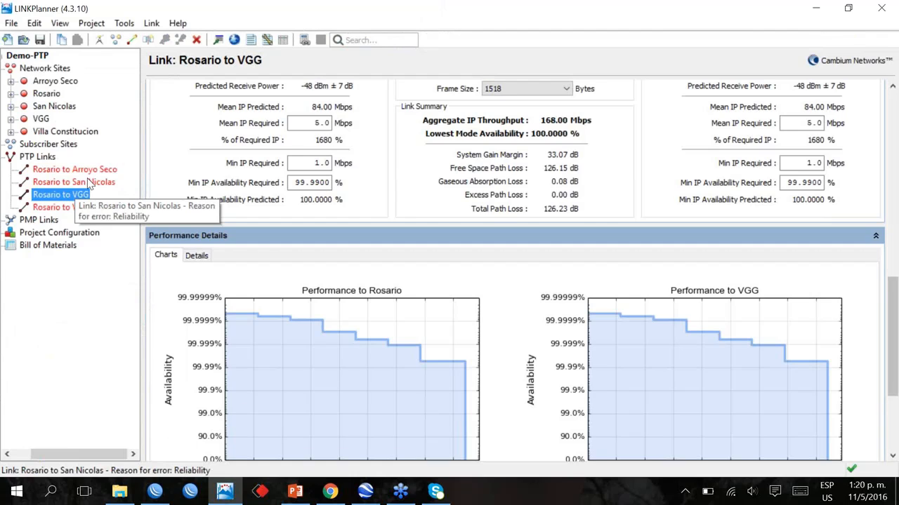
Open the Rosario to Arroyo Seco link and check the minimum IP availability required towards Rosario
left_click(87, 170)
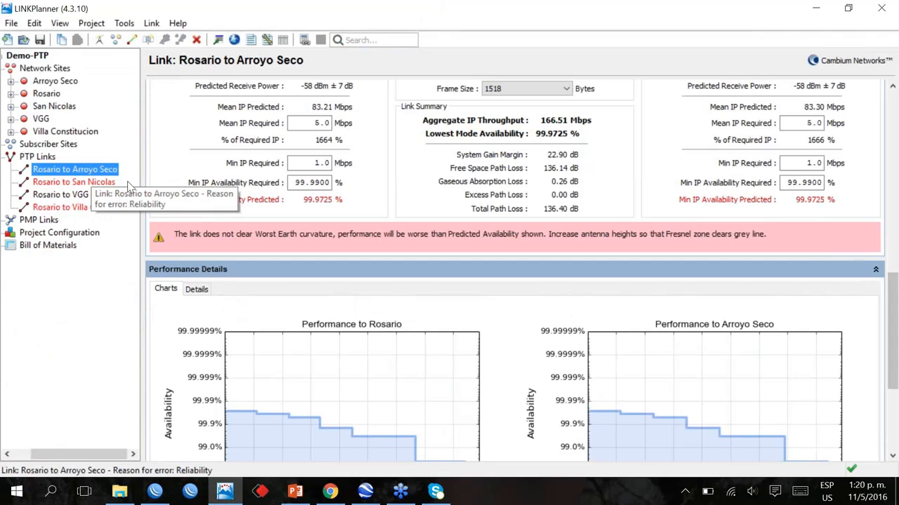
mouse_move(303, 183)
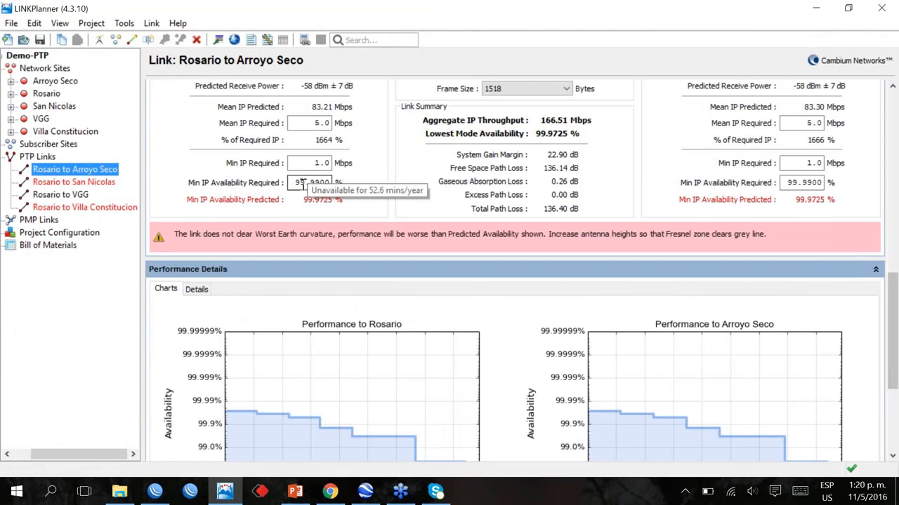
mouse_move(295, 183)
left_mouse_down()
mouse_move(334, 183)
mouse_move(306, 185)
left_mouse_up()
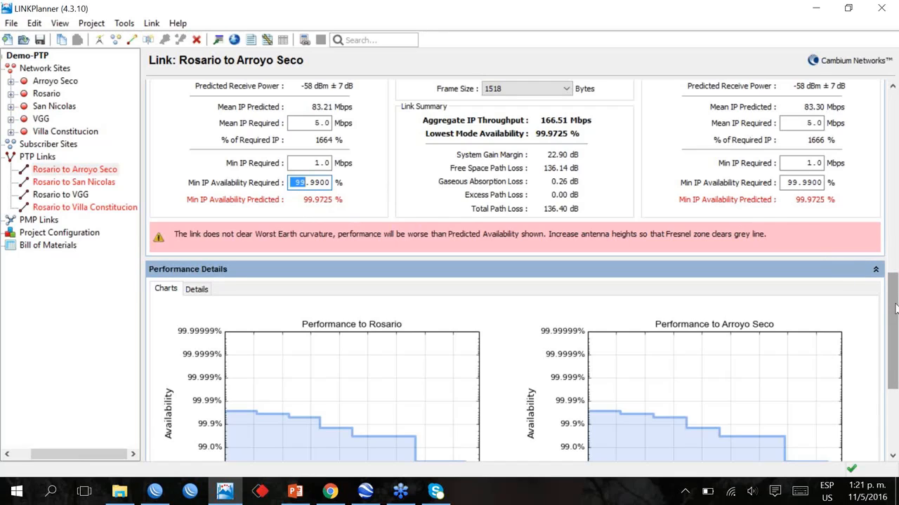
Examine the Arroyo Seco link's radio and antenna configuration at each end and the Fresnel zone clearance in its path profile
left_click_drag(895, 300, 895, 295)
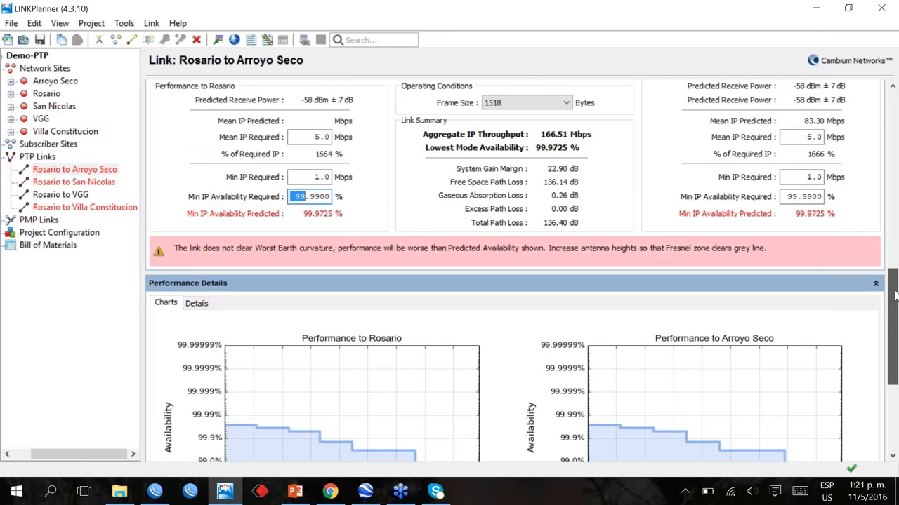
left_click_drag(895, 295, 895, 257)
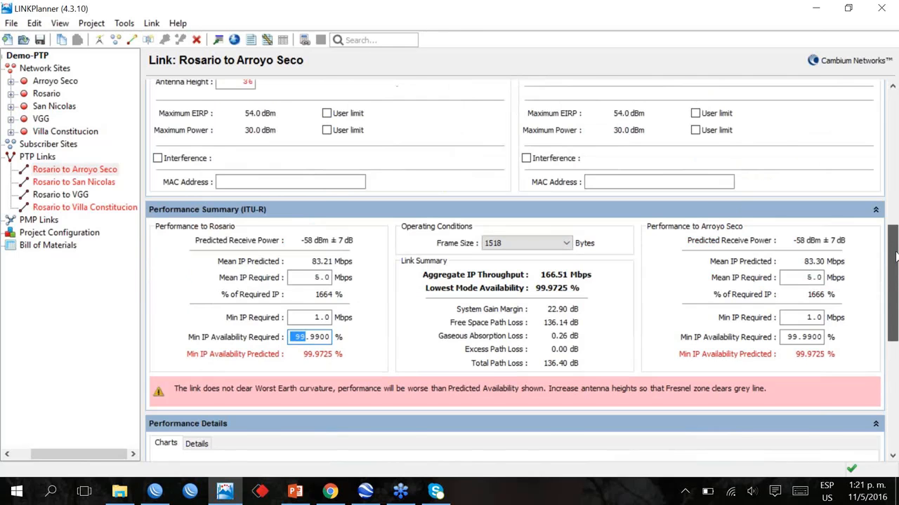
left_click_drag(895, 257, 895, 215)
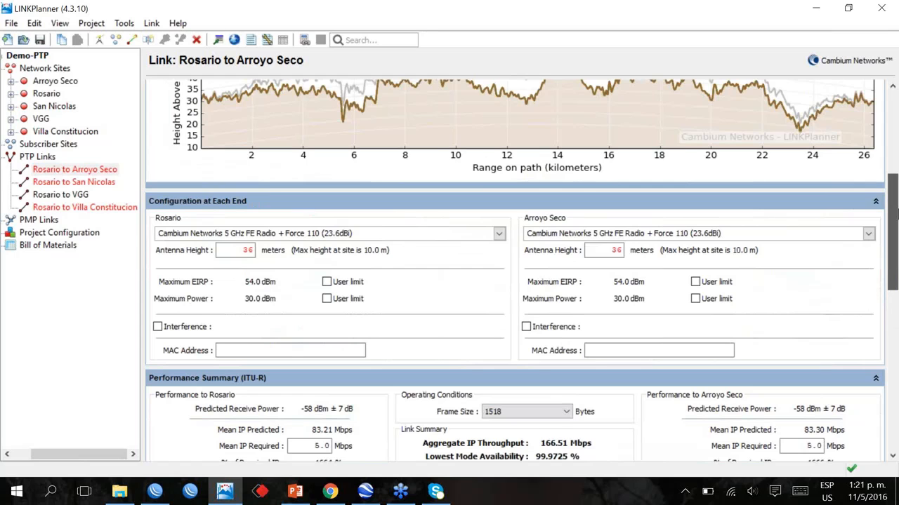
scroll(351, 345, "up", 3)
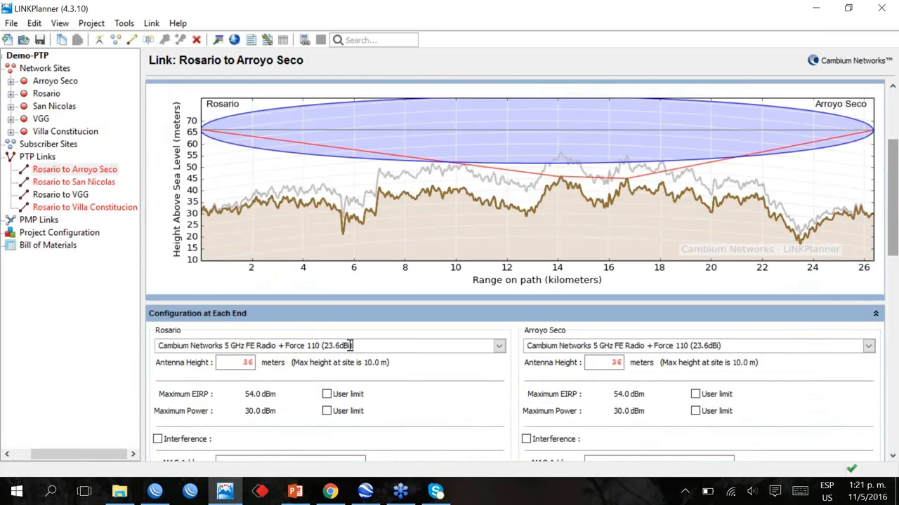
left_click_drag(895, 243, 896, 216)
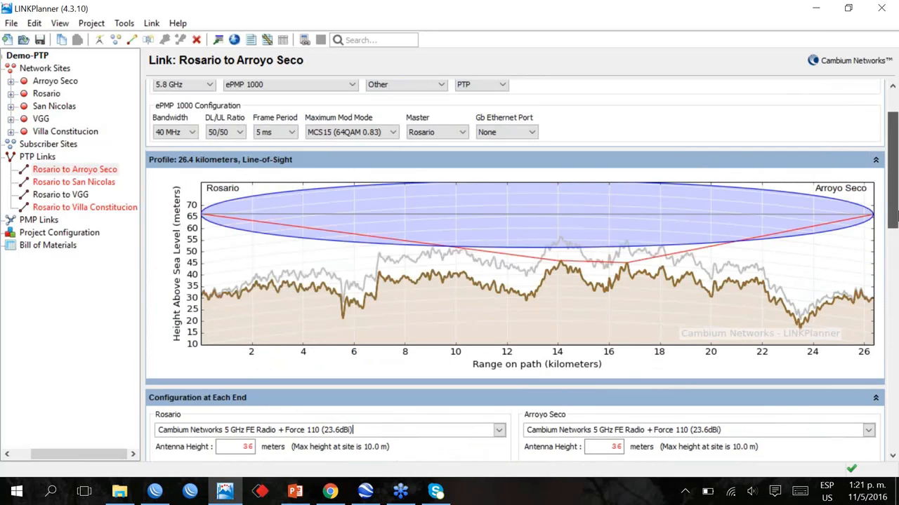
left_click_drag(896, 217, 895, 209)
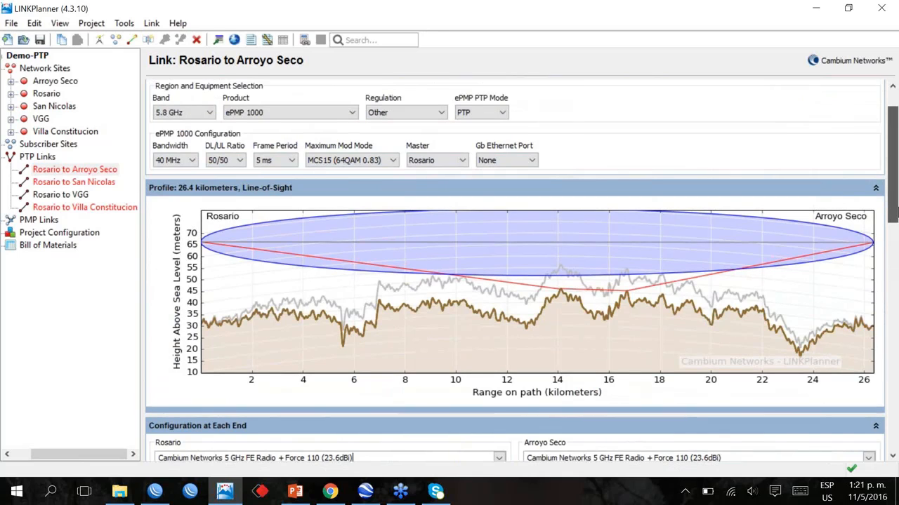
left_click_drag(896, 209, 895, 223)
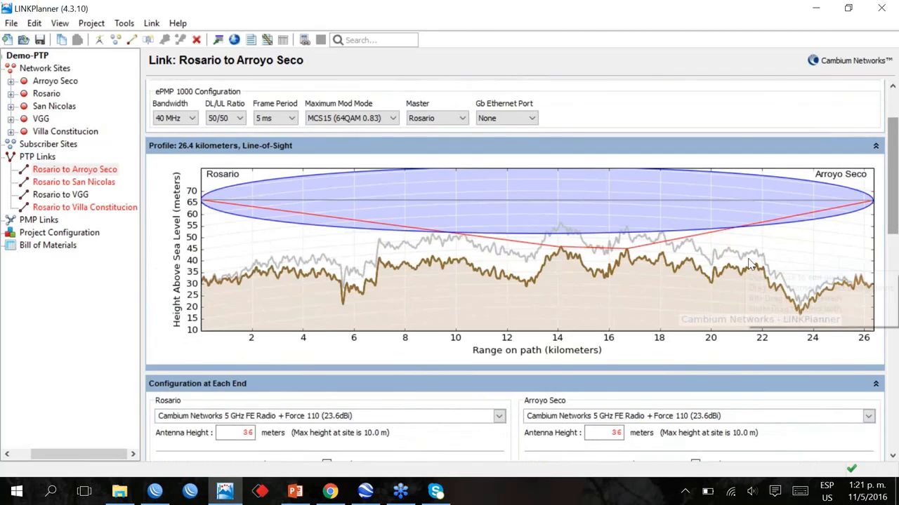
left_click_drag(894, 239, 894, 242)
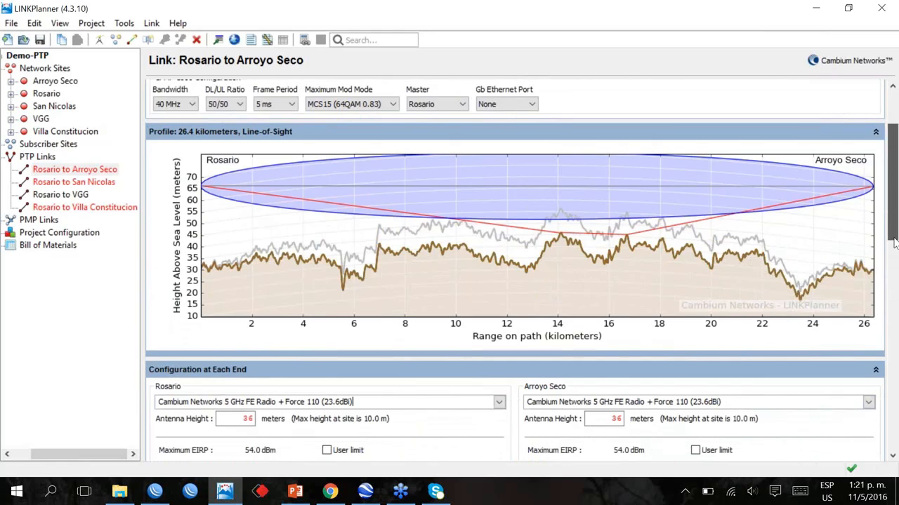
Inspect the Arroyo Seco link's performance summary and the capacity steps in its Performance to Rosario chart, returning to the path profile
left_click_drag(894, 243, 894, 335)
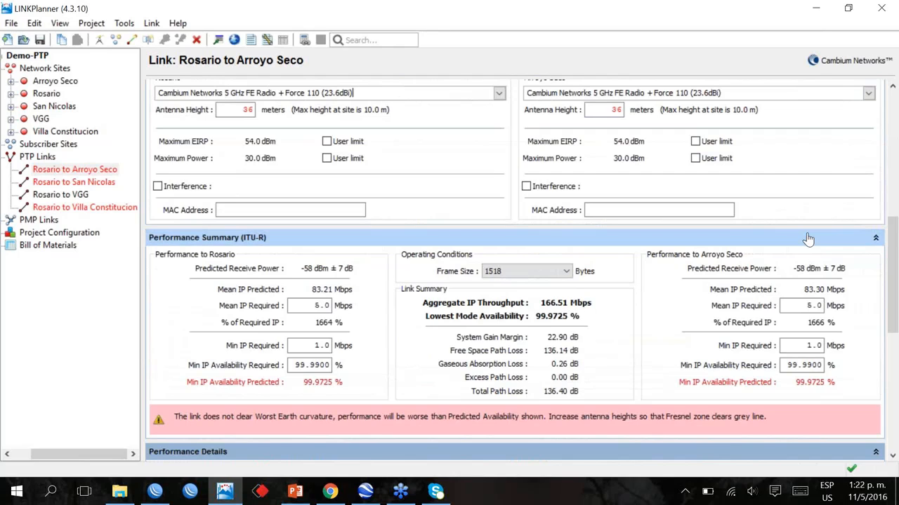
left_click_drag(893, 244, 894, 251)
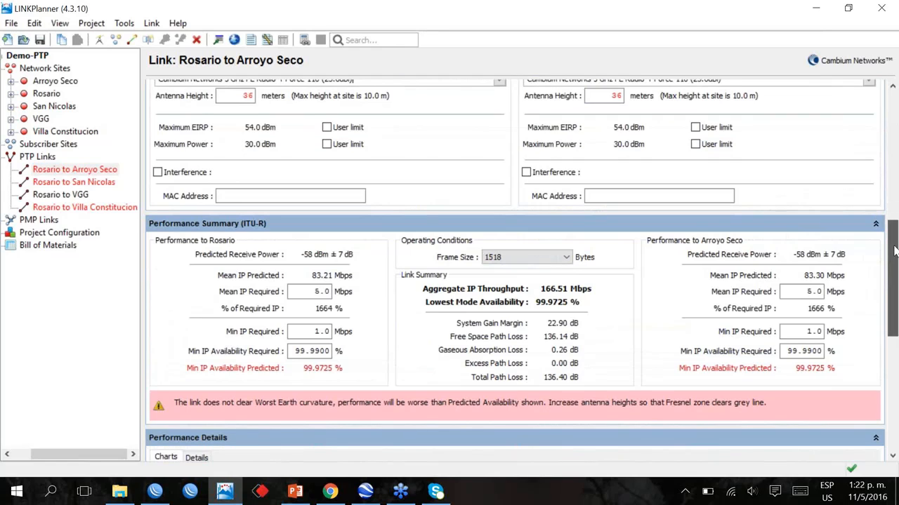
left_click_drag(893, 252, 892, 319)
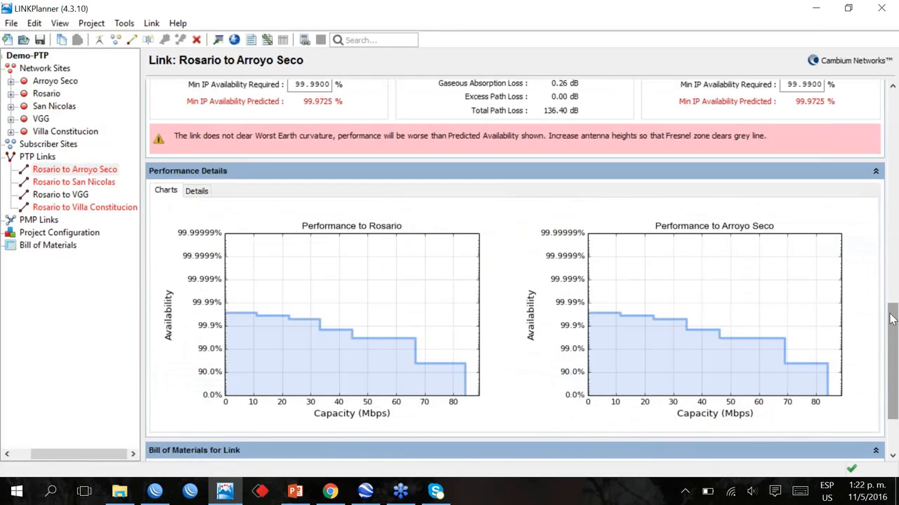
mouse_move(404, 337)
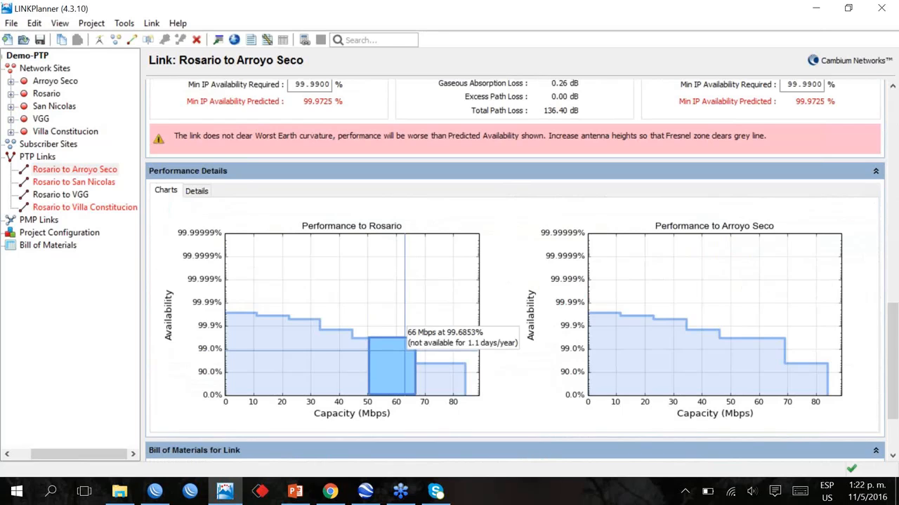
mouse_move(442, 368)
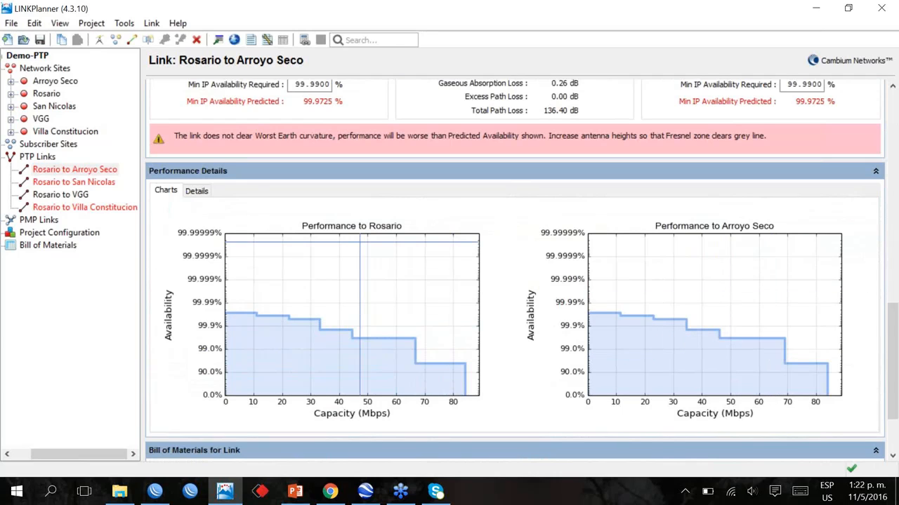
scroll(360, 241, "up", 1)
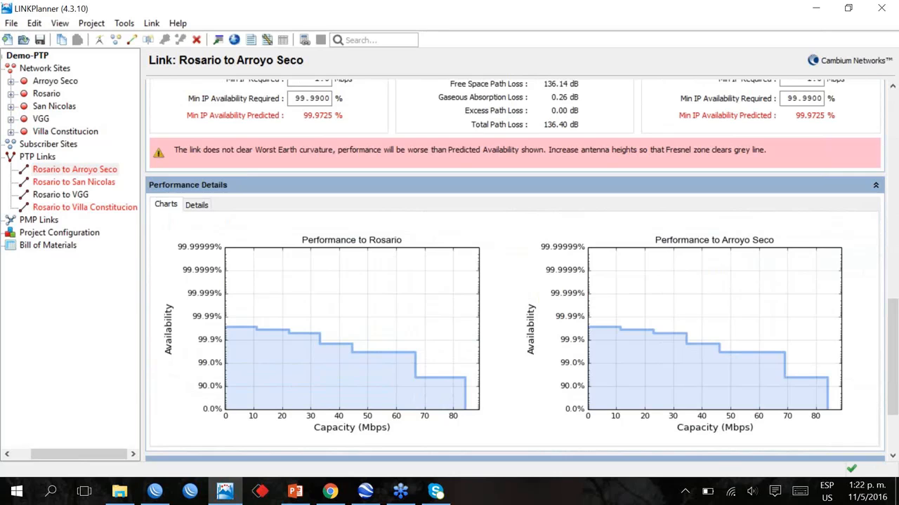
left_click_drag(893, 340, 894, 294)
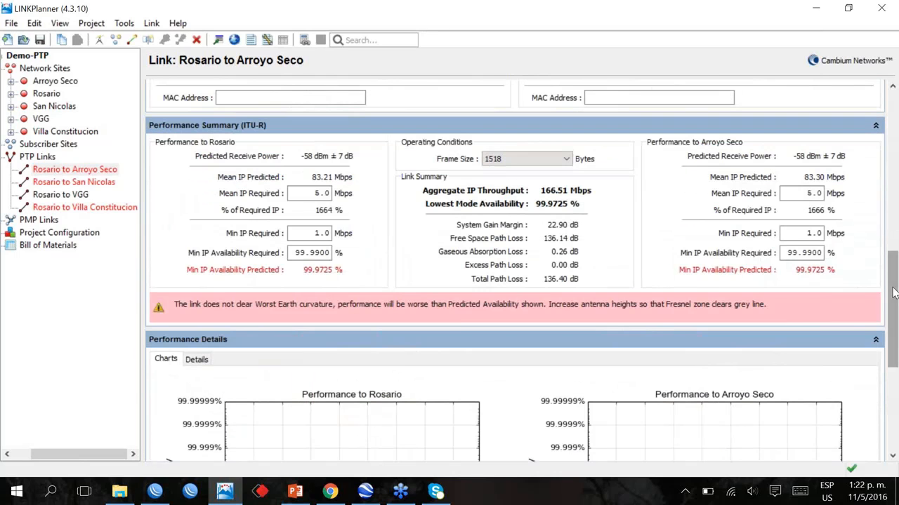
left_click_drag(893, 294, 893, 164)
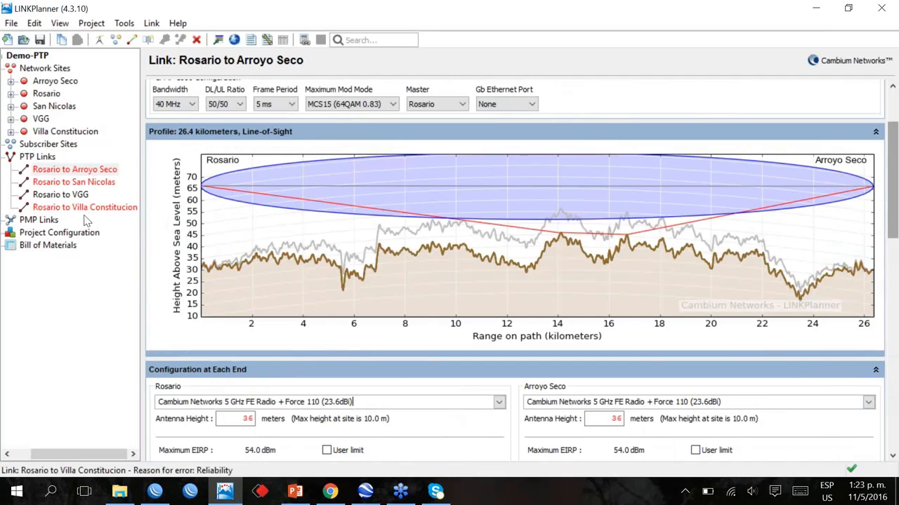
Open the Rosario to Villa Constitucion link and review its path profile, configuration at each end and performance summary
left_click(85, 208)
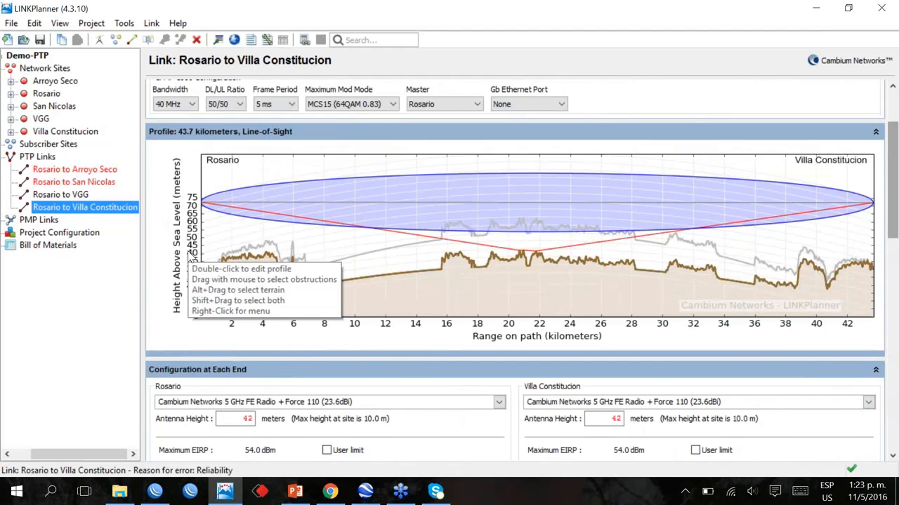
left_click(895, 239)
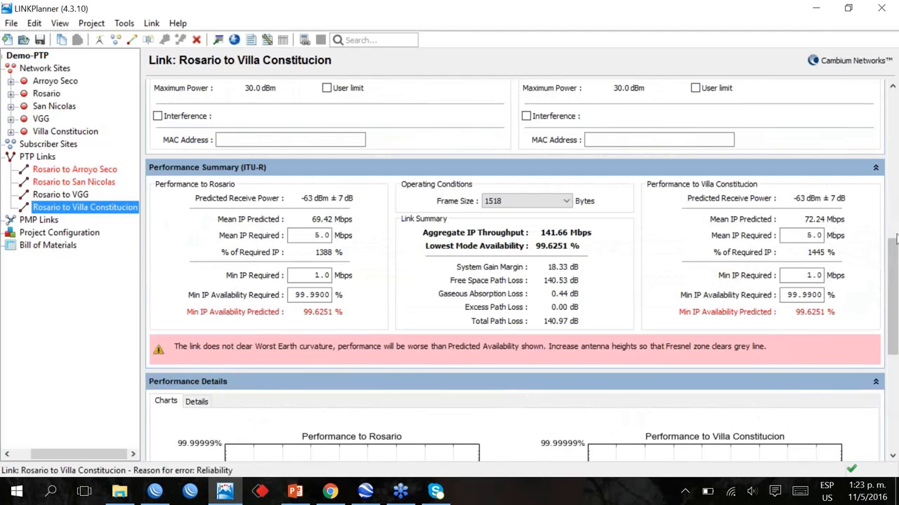
left_click(895, 237)
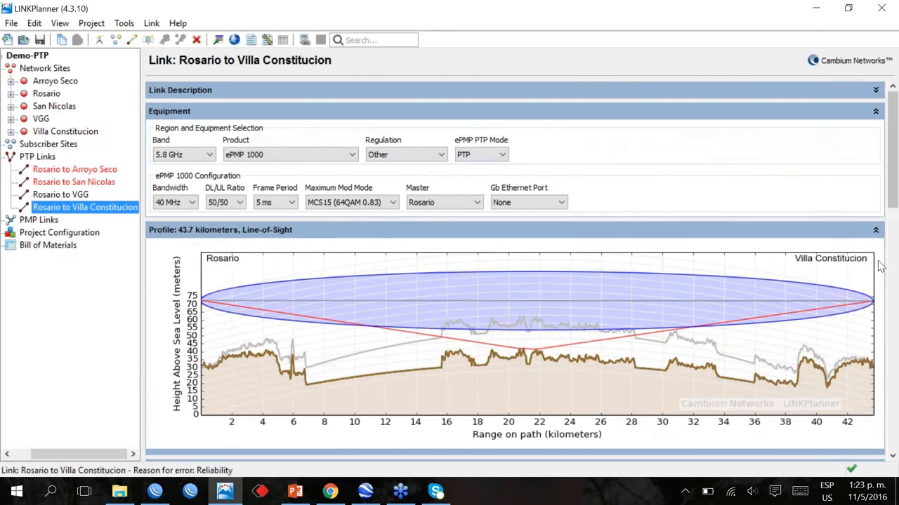
scroll(694, 241, "down", 1)
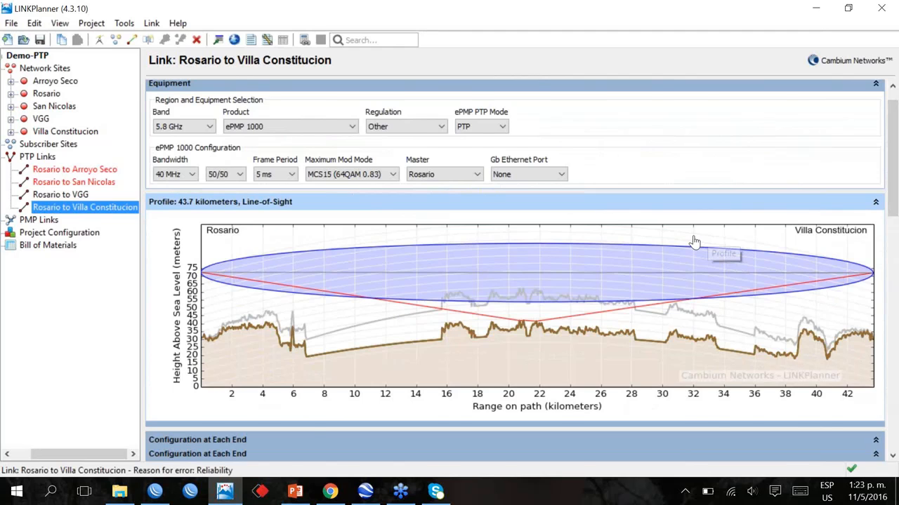
scroll(694, 241, "down", 8)
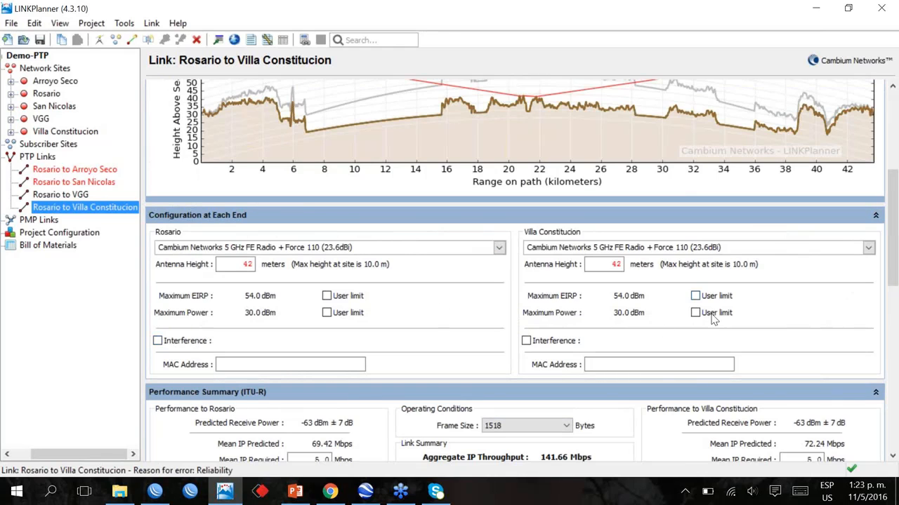
left_click_drag(894, 259, 896, 264)
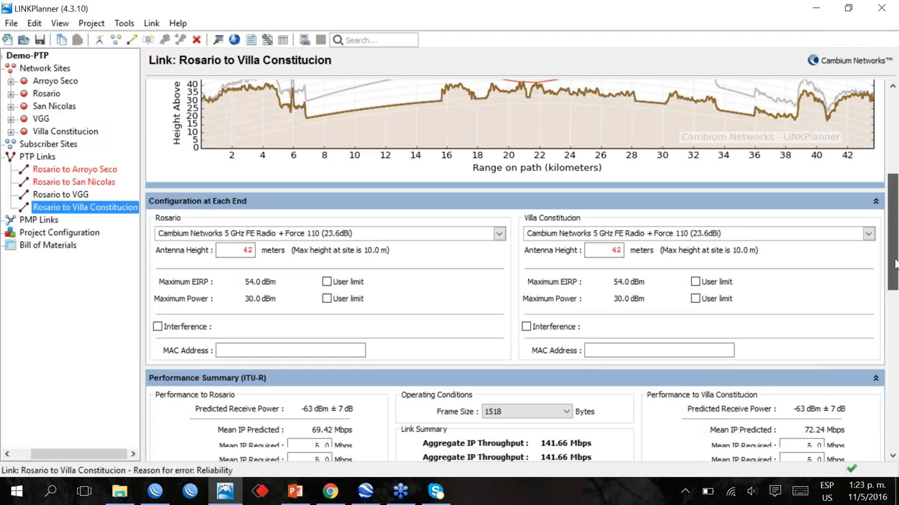
left_click_drag(895, 263, 892, 250)
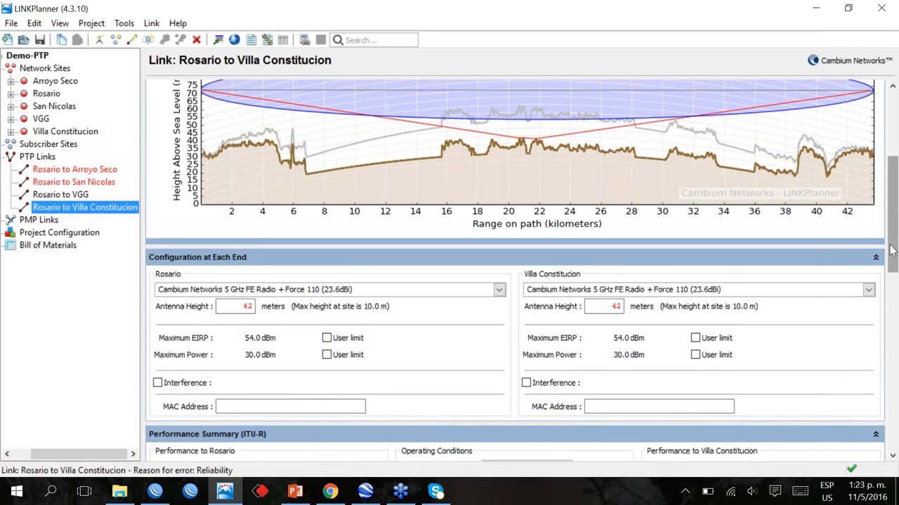
left_click_drag(892, 251, 893, 316)
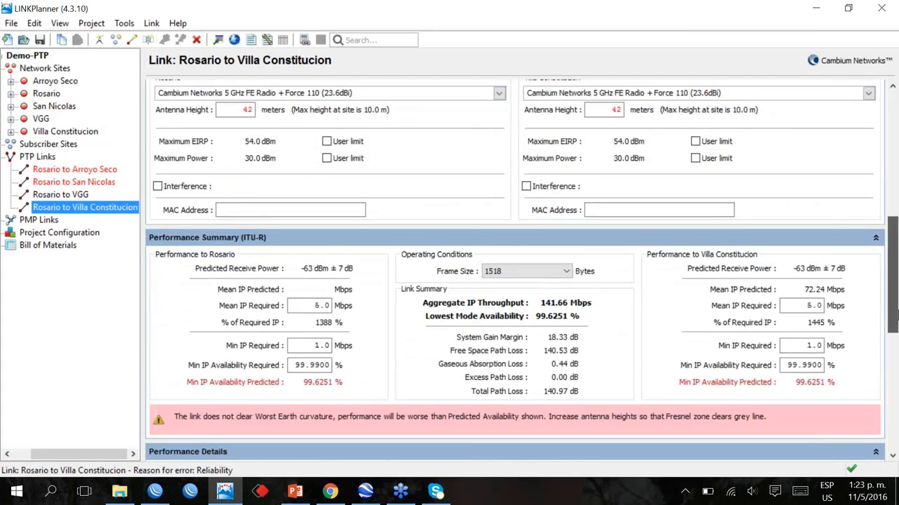
Examine the Villa Constitucion link's performance summary and the availability versus capacity charts in both directions
scroll(332, 197, "down", 3)
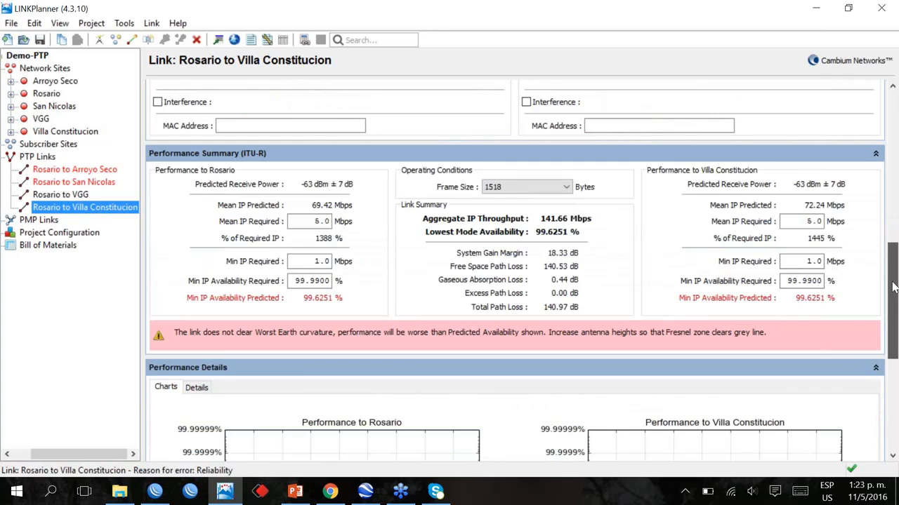
scroll(894, 286, "down", 1)
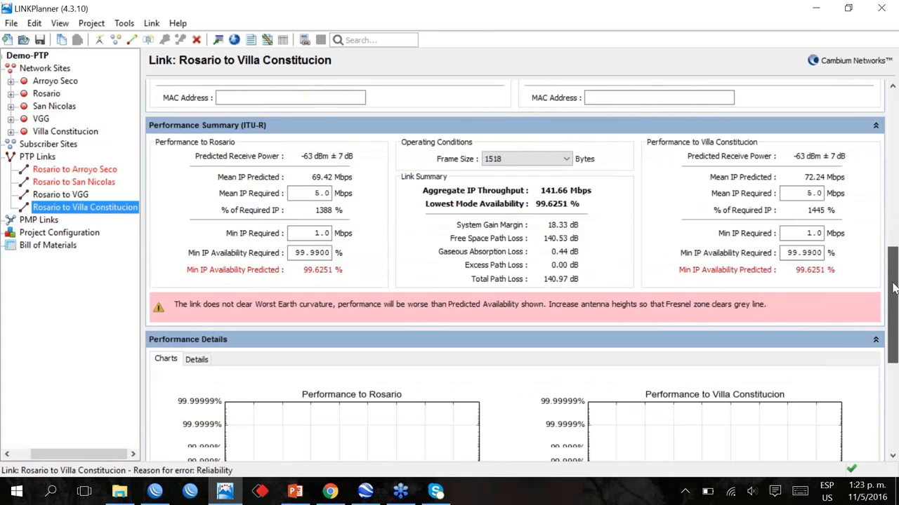
left_click_drag(894, 287, 894, 320)
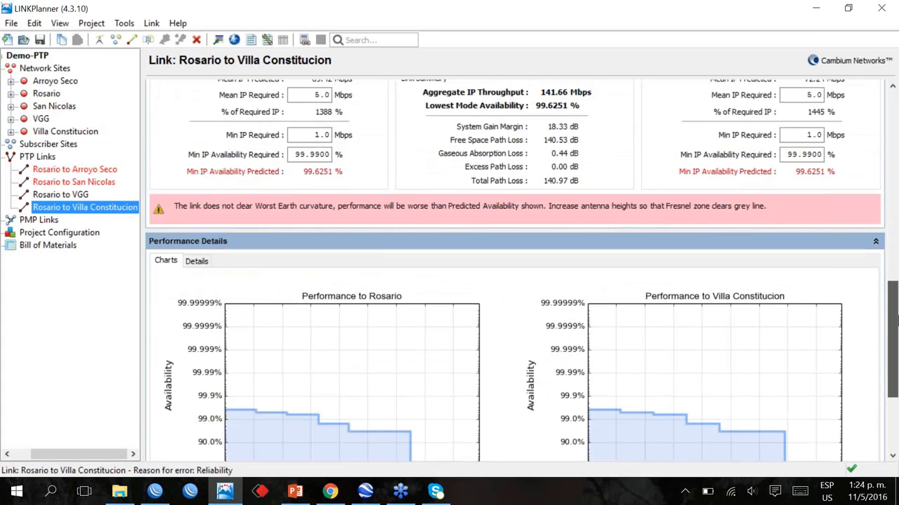
scroll(402, 346, "down", 2)
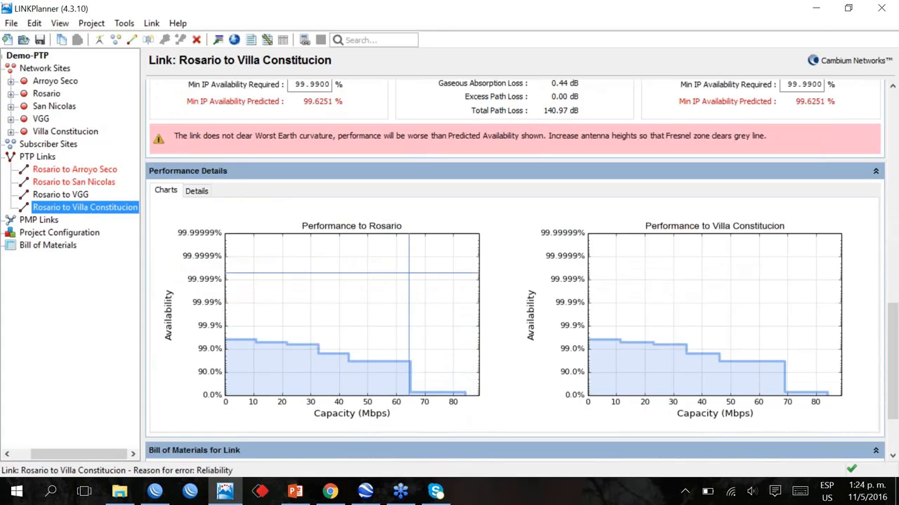
Open the Rosario to San Nicolas link and review its equipment settings, path profile and antenna heights
left_click(83, 182)
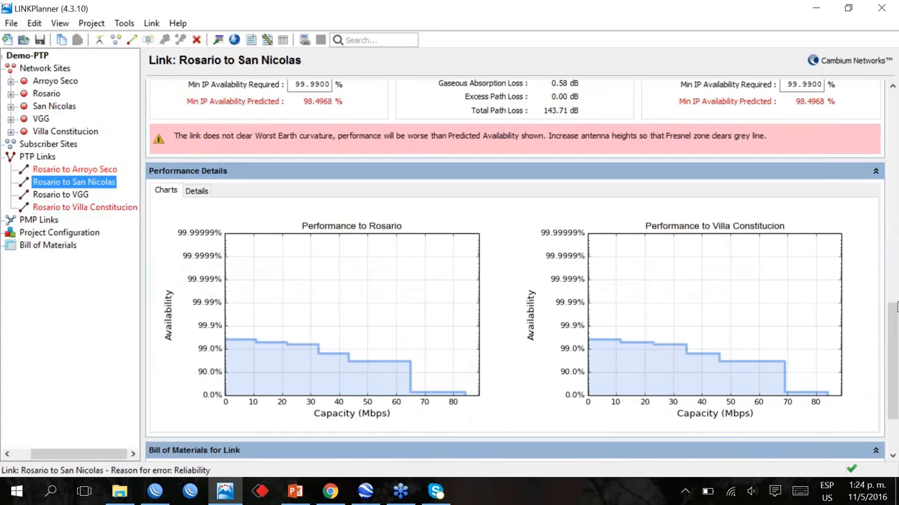
left_click_drag(893, 318, 897, 305)
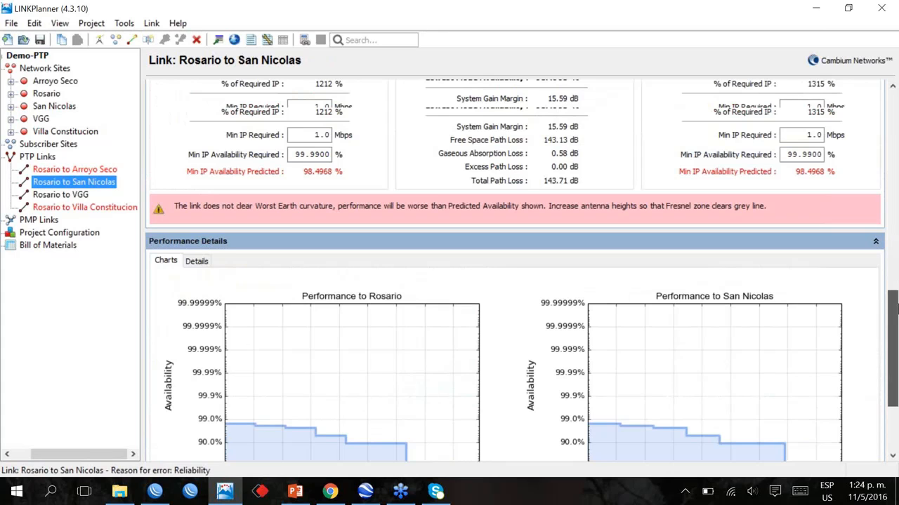
left_click_drag(897, 304, 894, 144)
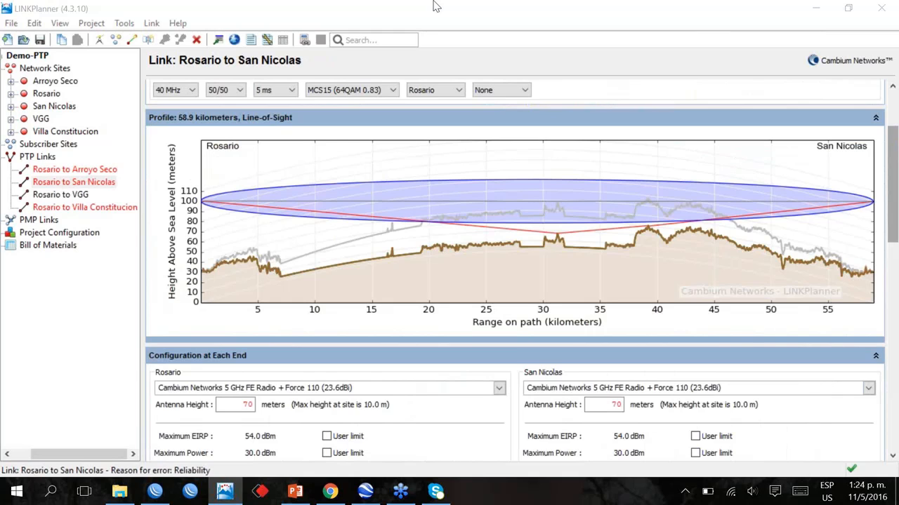
left_click(436, 6)
left_click_drag(892, 228, 892, 203)
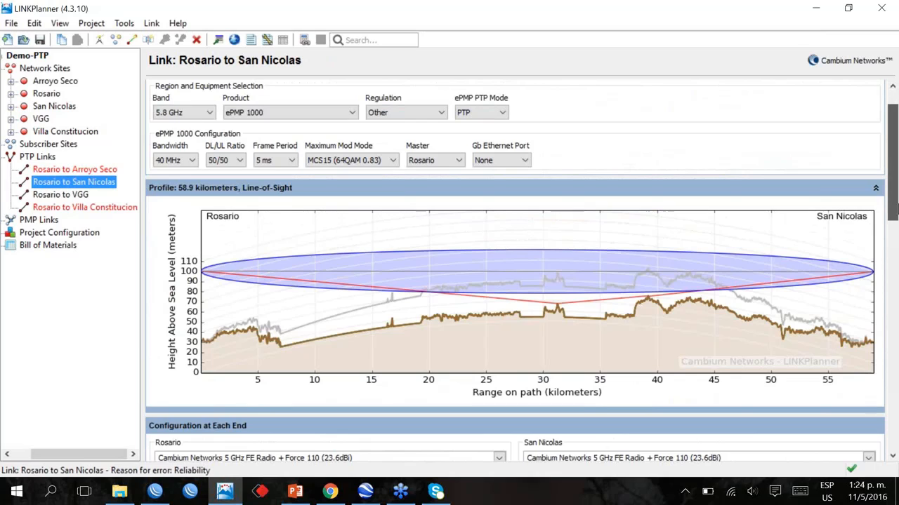
left_click_drag(894, 203, 894, 226)
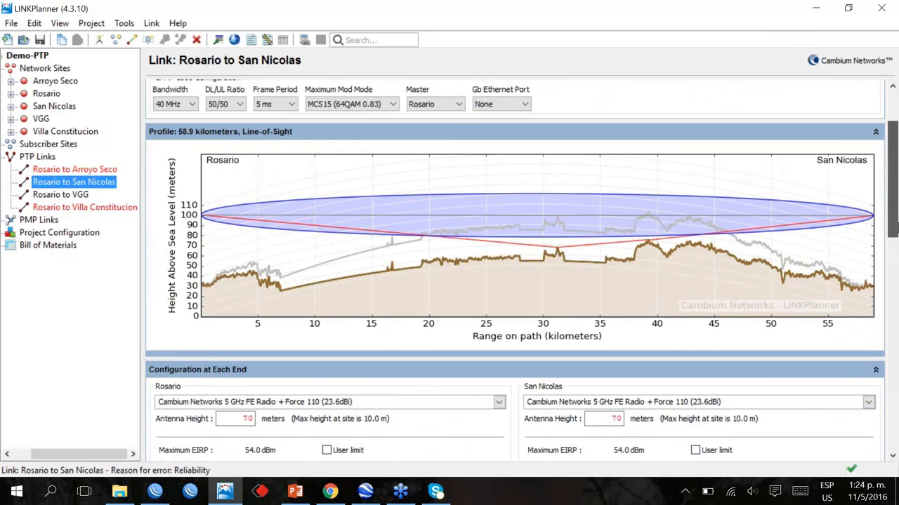
Examine the San Nicolas link's performance summary and check the capacity steps in its Performance to Rosario chart
left_click_drag(894, 226, 893, 362)
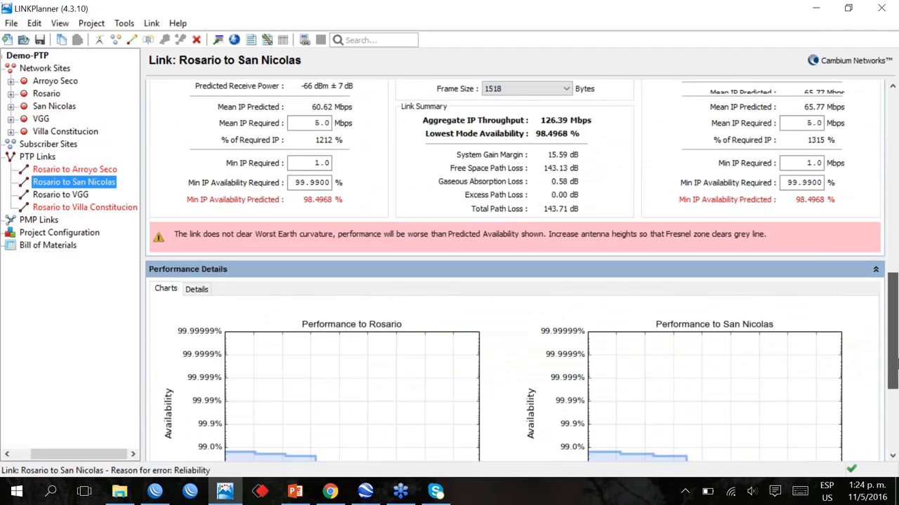
scroll(365, 207, "up", 3)
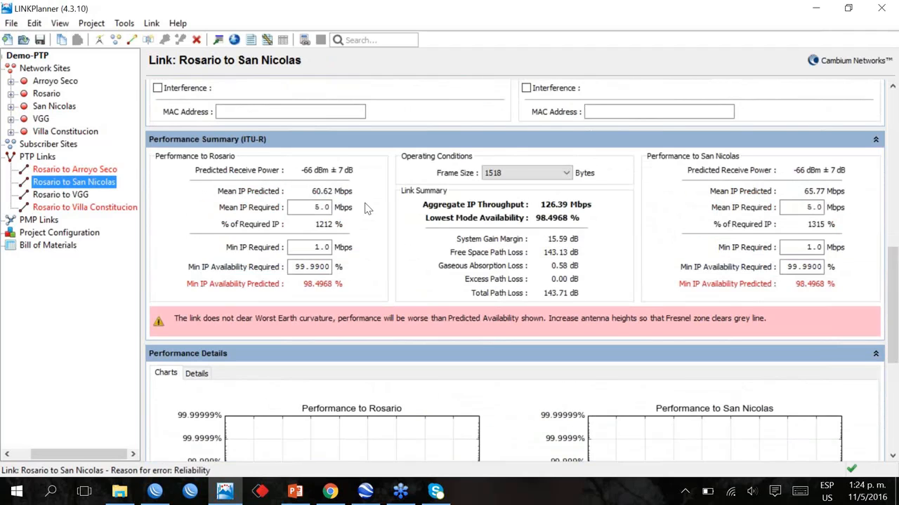
left_click_drag(895, 309, 895, 313)
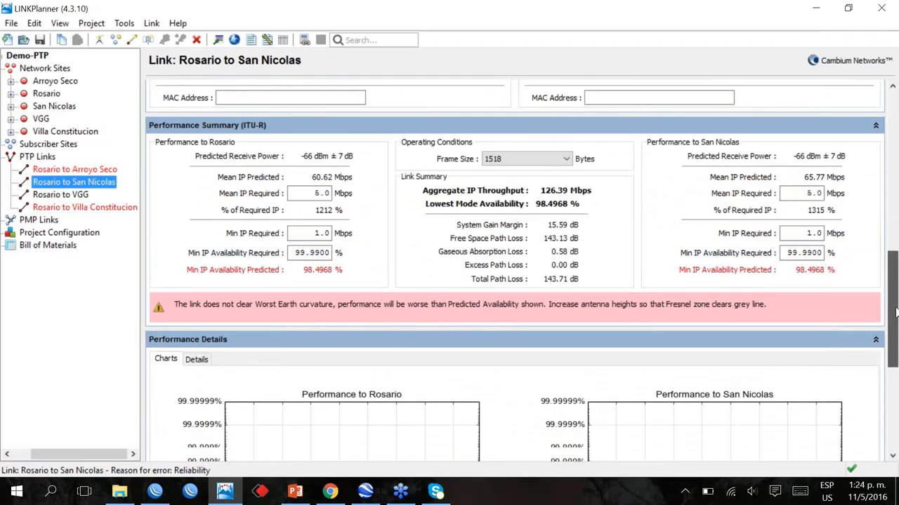
left_click_drag(895, 312, 895, 359)
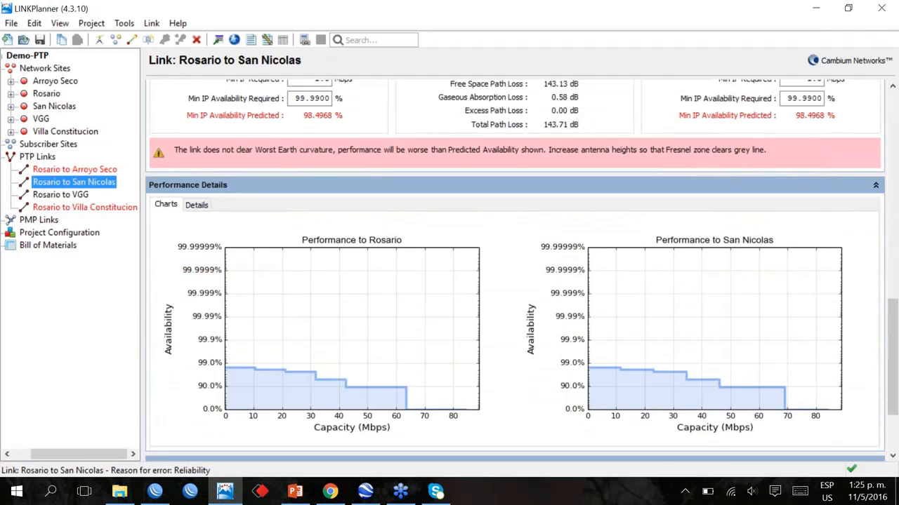
mouse_move(382, 401)
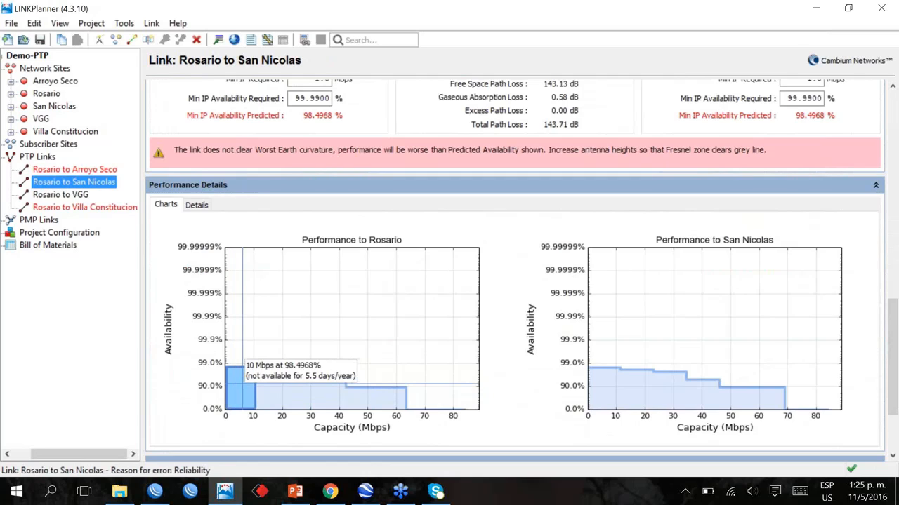
left_click_drag(895, 328, 895, 323)
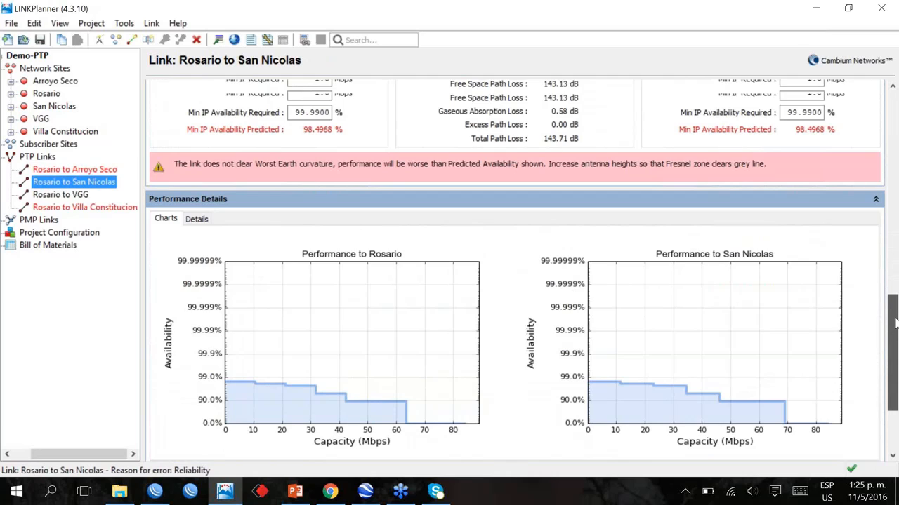
Set the antennas at both ends of the San Nicolas link to the Cambium Networks 2ft High Performance Dual-Polar Parabolic RDH4508 (29.2 dBi)
left_click_drag(895, 323, 894, 181)
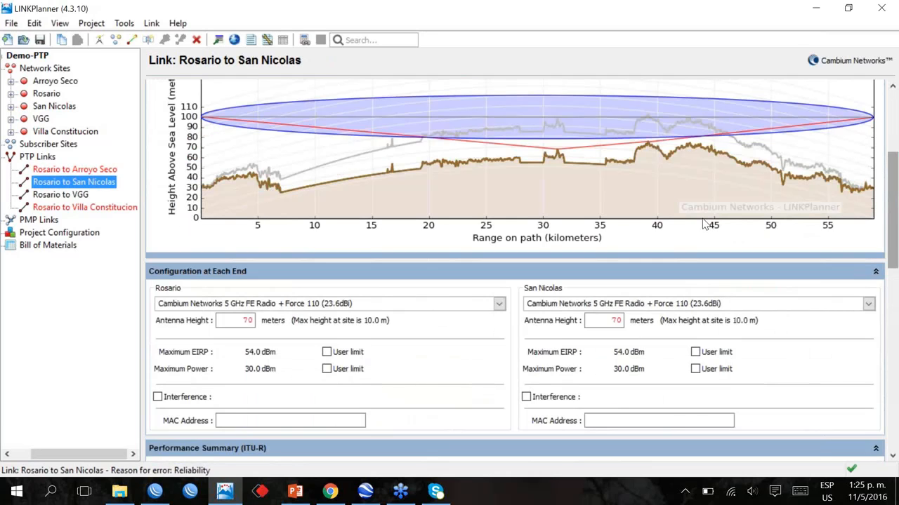
left_click(492, 303)
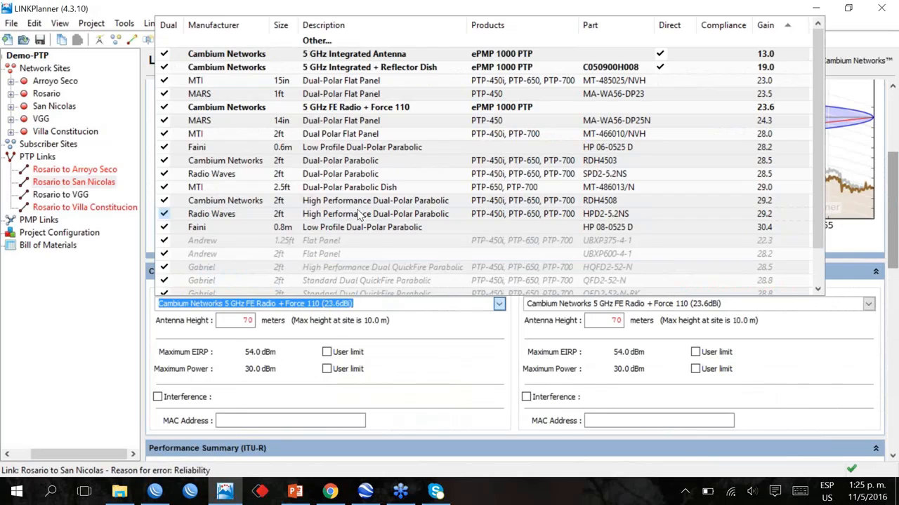
left_click(338, 205)
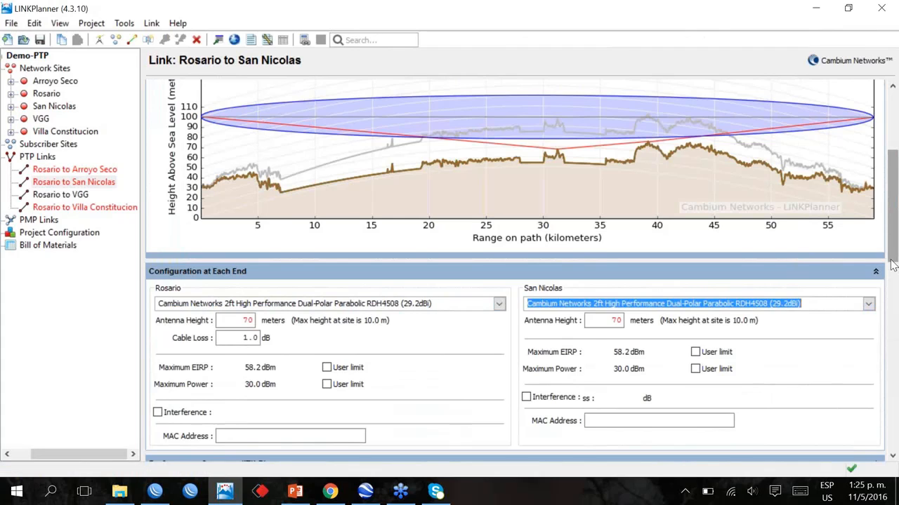
Review the San Nicolas link's predicted performance and charts with the RDH4508 parabolic antennas, returning to the configuration at each end
left_click_drag(894, 250, 894, 254)
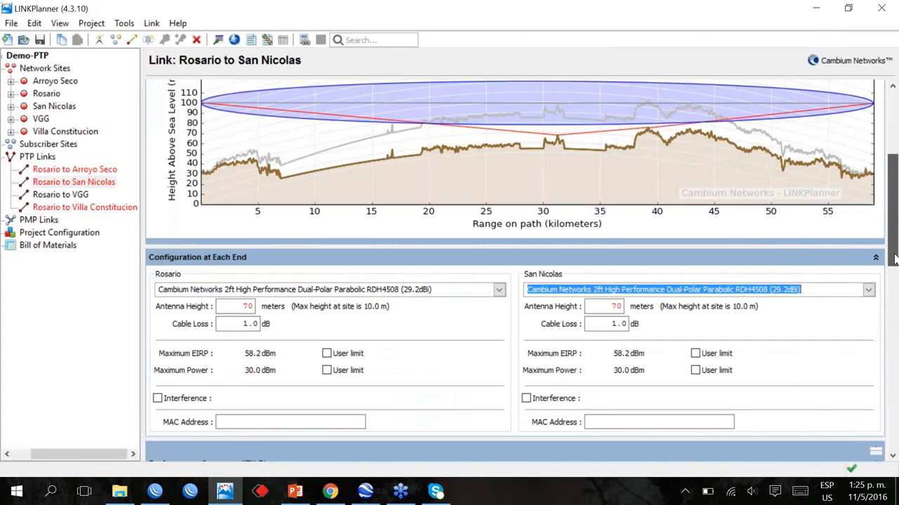
left_click_drag(893, 260, 893, 359)
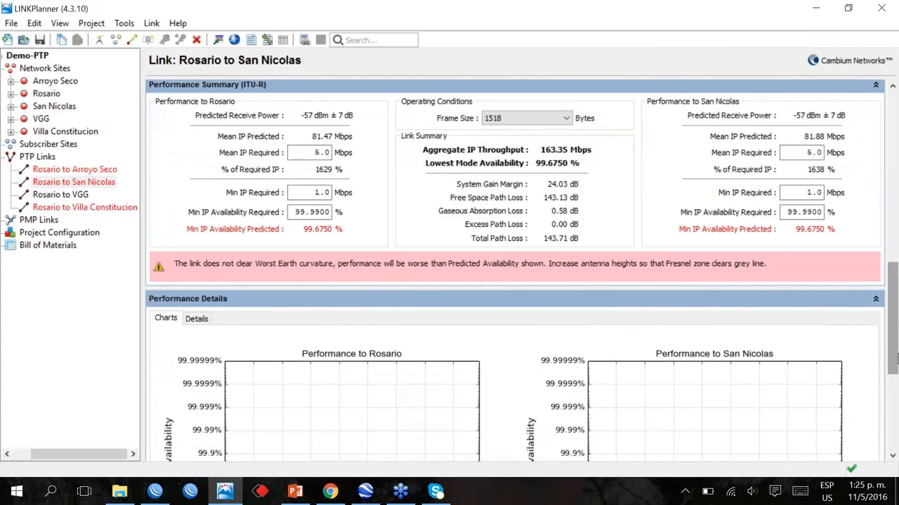
left_click_drag(893, 359, 894, 400)
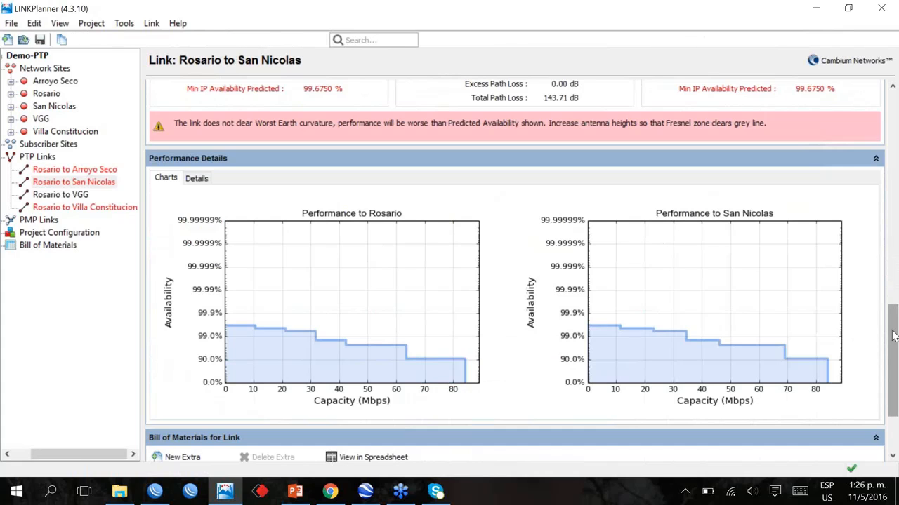
left_click_drag(894, 335, 895, 231)
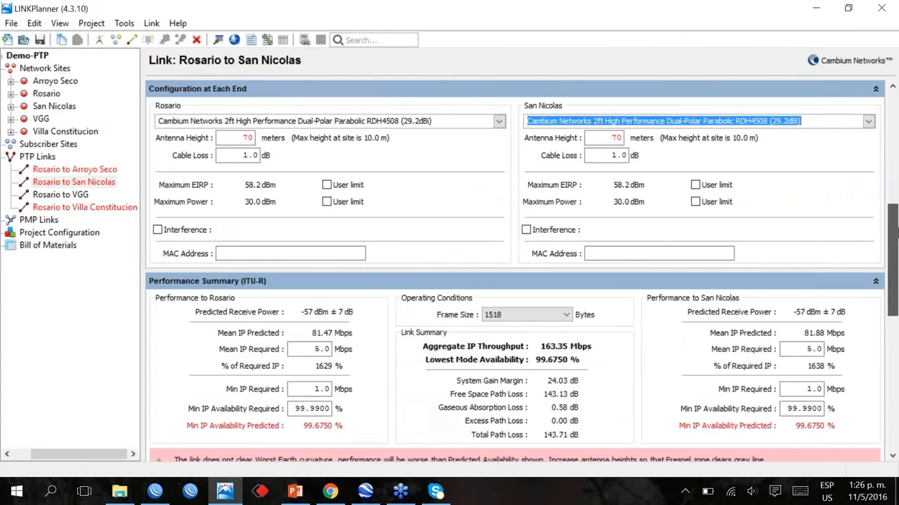
Open the Rosario to VGG link and review its path profile, performance summary and availability charts
left_click_drag(895, 233, 895, 211)
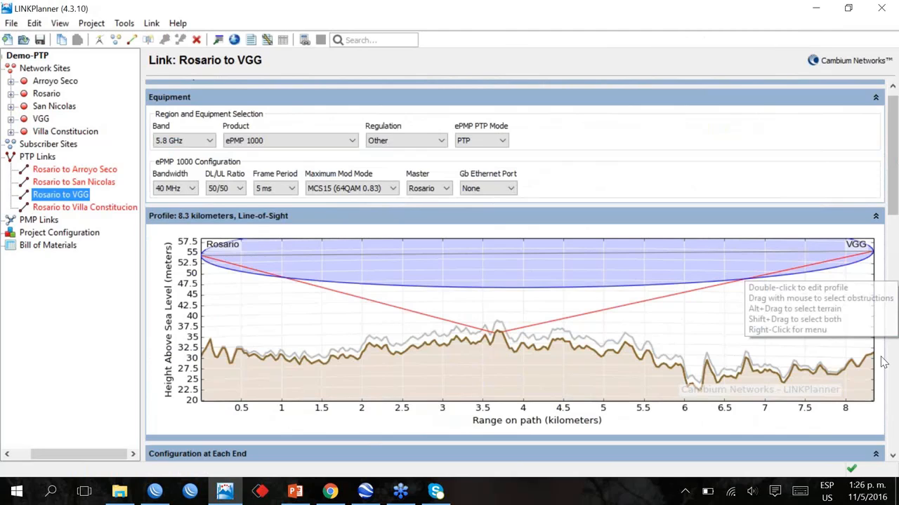
scroll(894, 252, "up", 1)
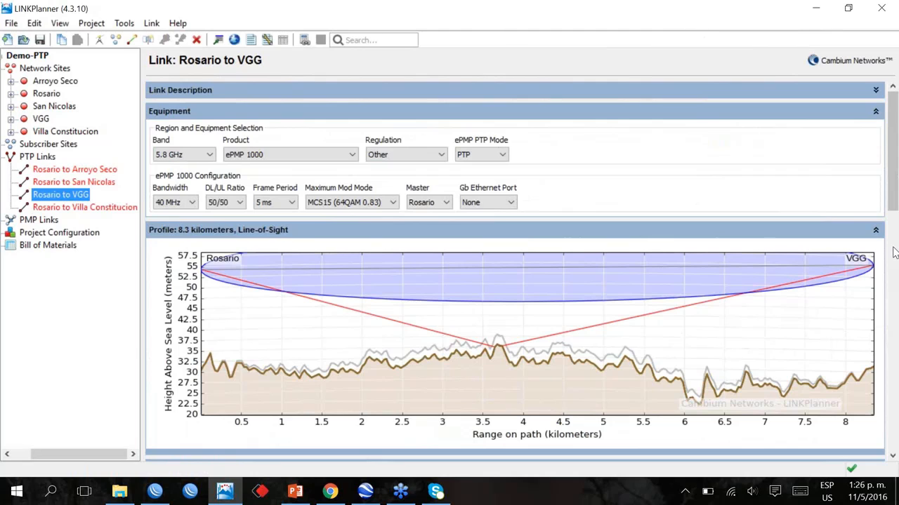
left_click_drag(893, 253, 895, 355)
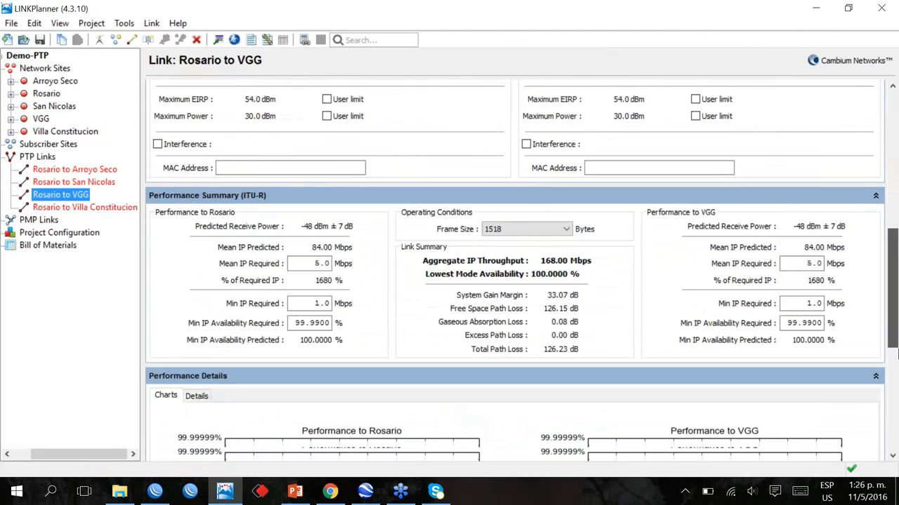
left_click_drag(898, 354, 897, 392)
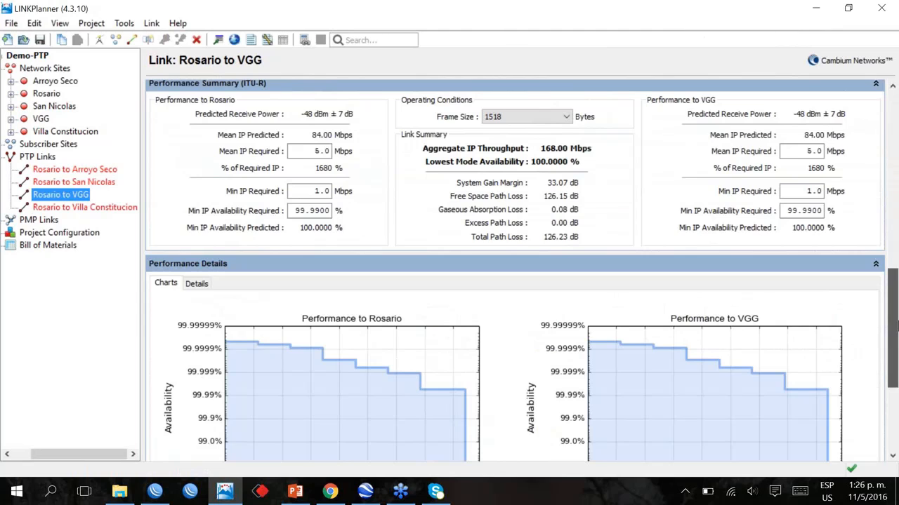
left_click_drag(895, 331, 895, 336)
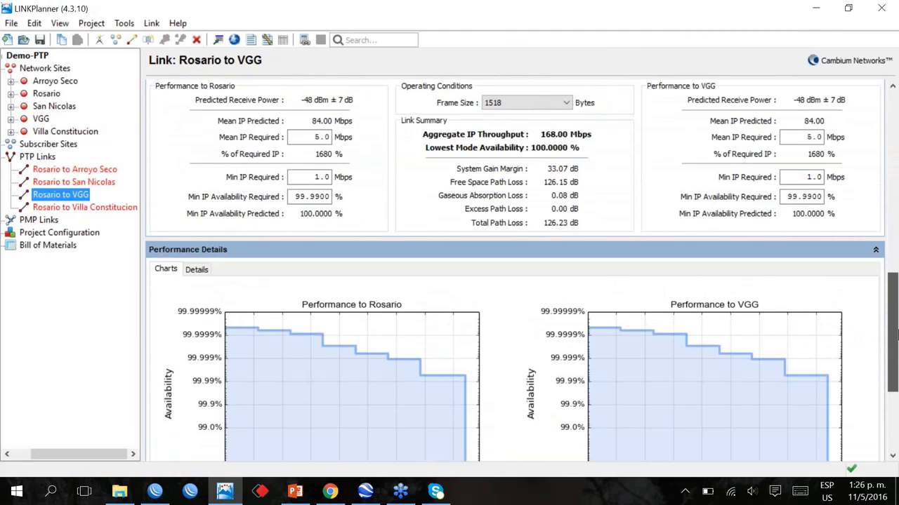
Set the Gb Ethernet Port option of the Rosario to VGG link to Both
left_click_drag(895, 336, 895, 160)
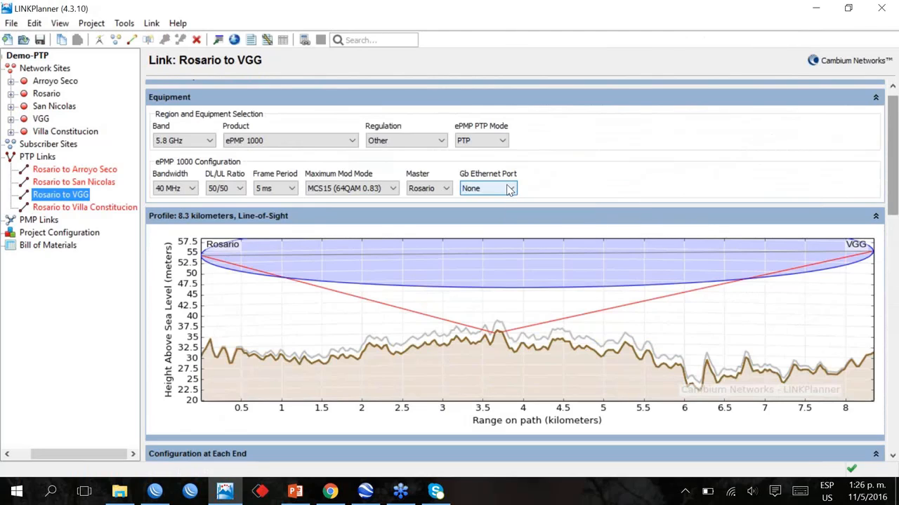
left_click(511, 189)
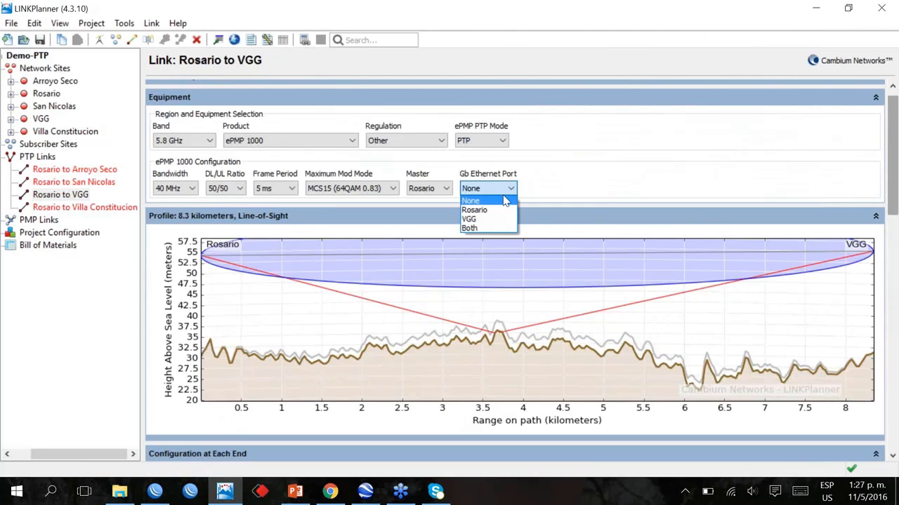
left_click(487, 227)
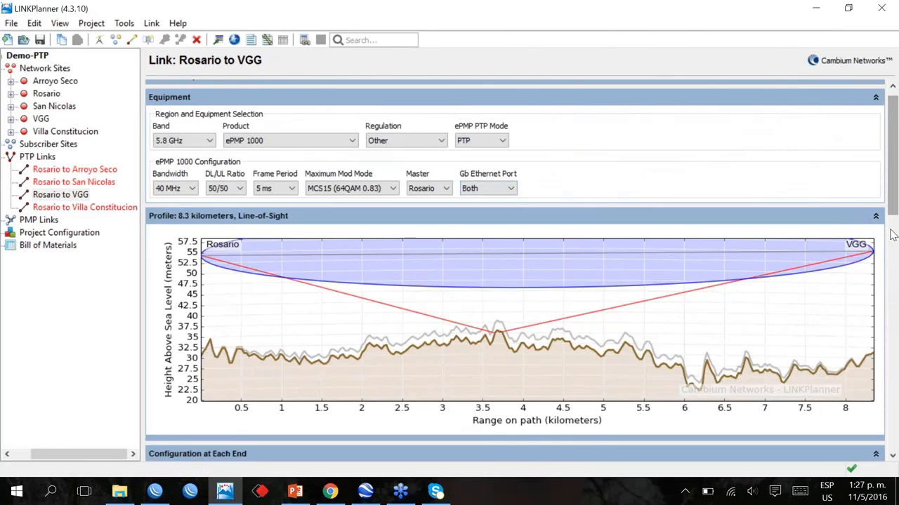
Examine the VGG link's radio configuration at each end, performance summary and capacity charts with Gigabit Ethernet radios at both ends
scroll(890, 258, "down", 1)
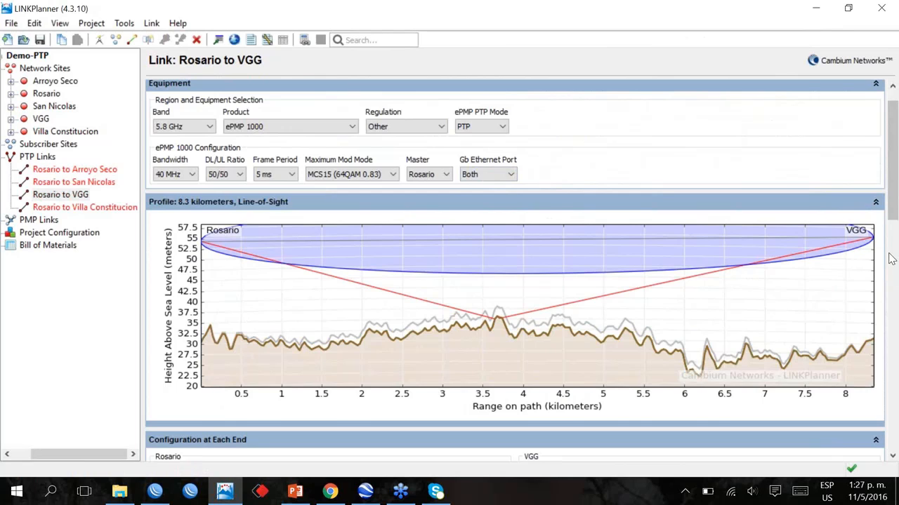
scroll(890, 258, "down", 4)
left_click_drag(339, 360, 283, 361)
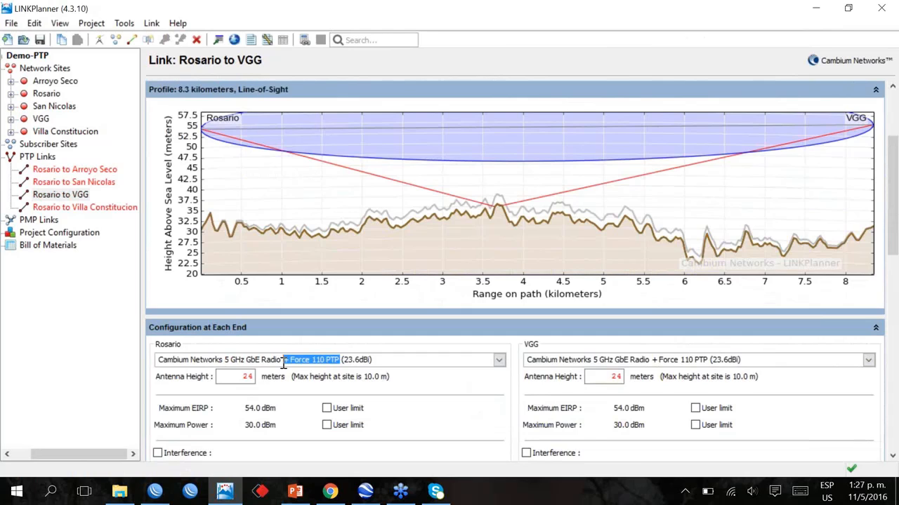
scroll(449, 404, "down", 4)
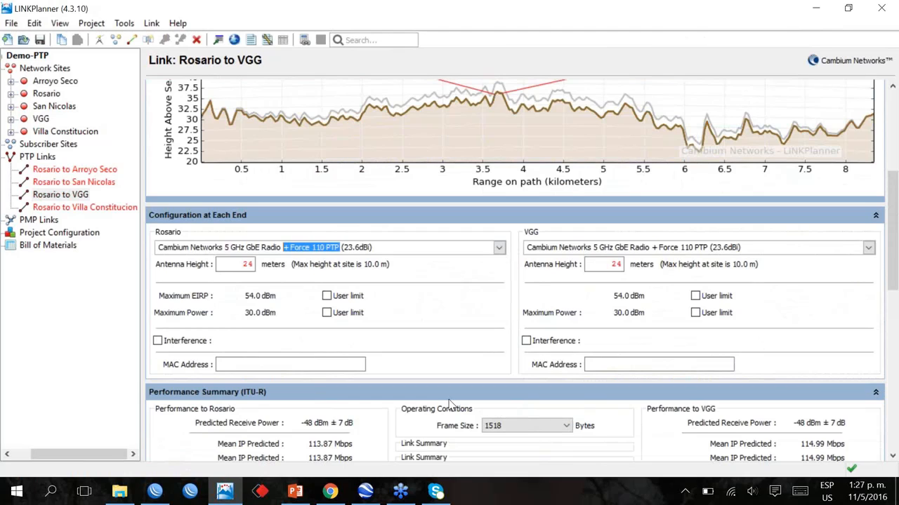
scroll(449, 404, "down", 6)
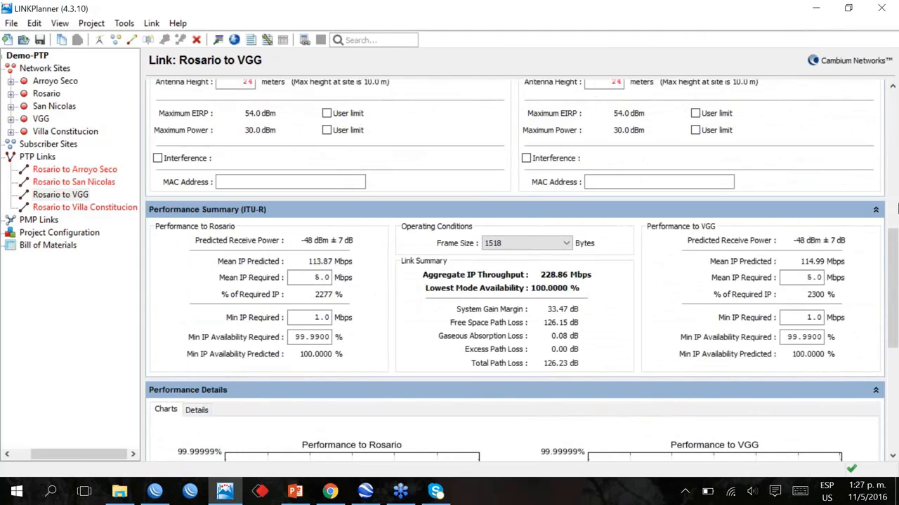
left_click_drag(893, 326, 893, 332)
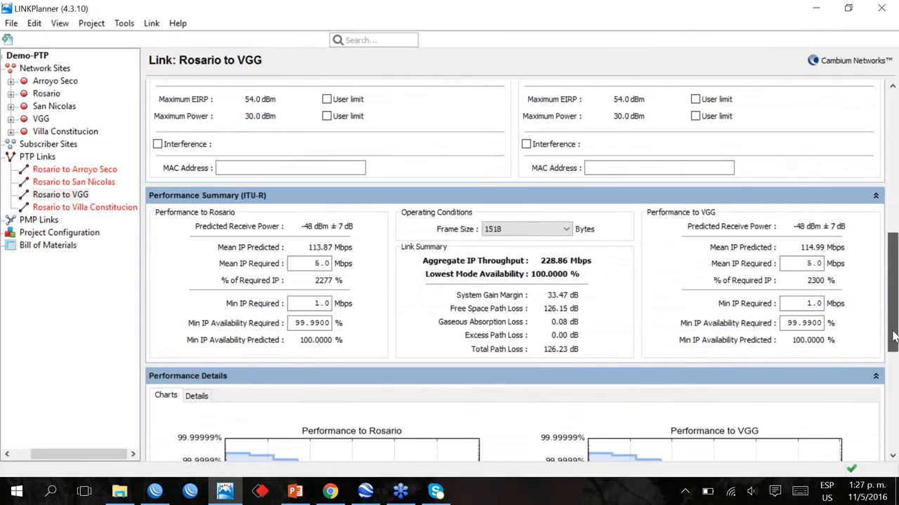
left_click_drag(893, 337, 893, 409)
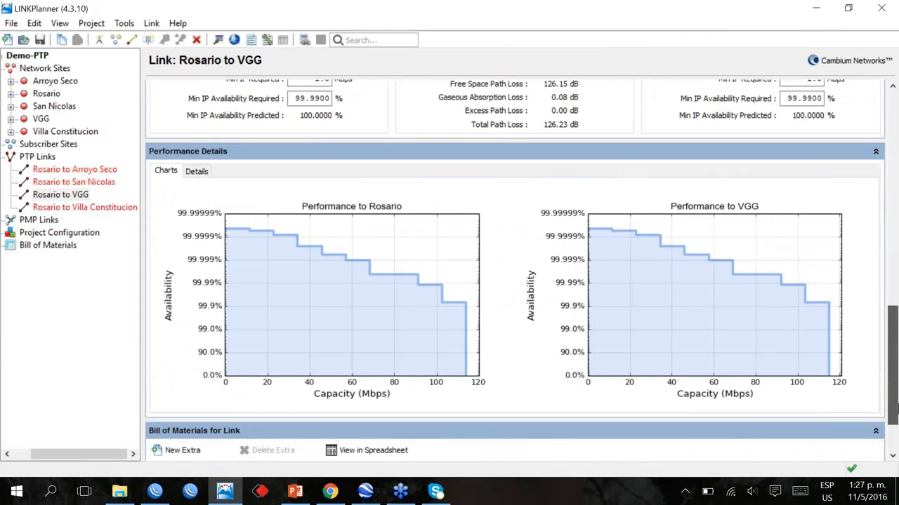
Set the Gb Ethernet Port option of the Rosario to VGG link back to None
left_click_drag(895, 399, 895, 298)
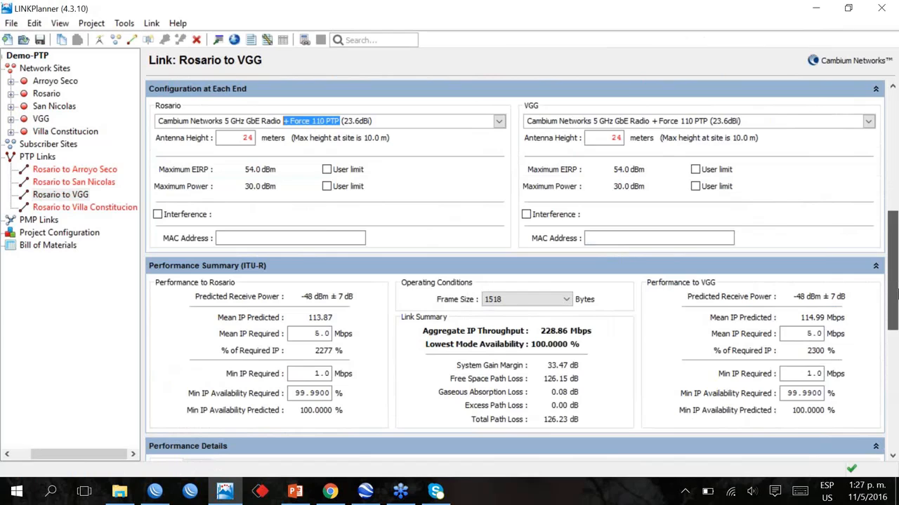
left_click(501, 203)
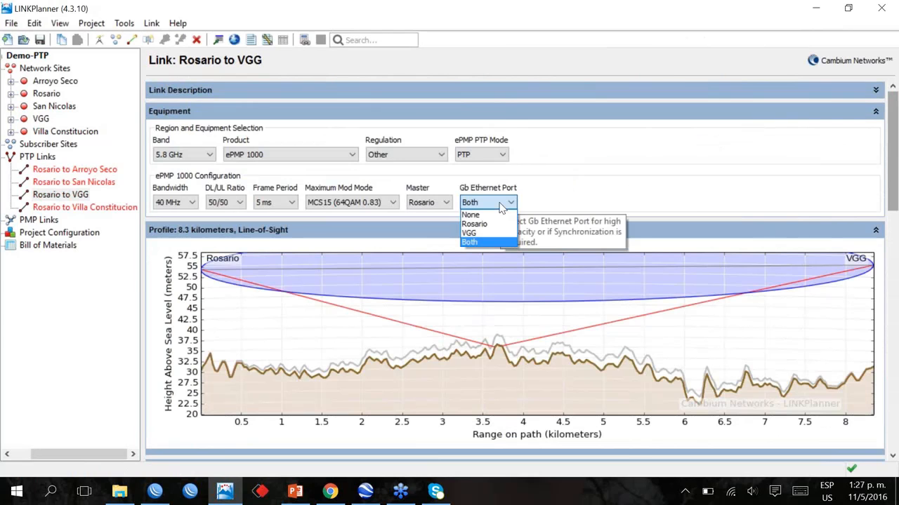
left_click(492, 214)
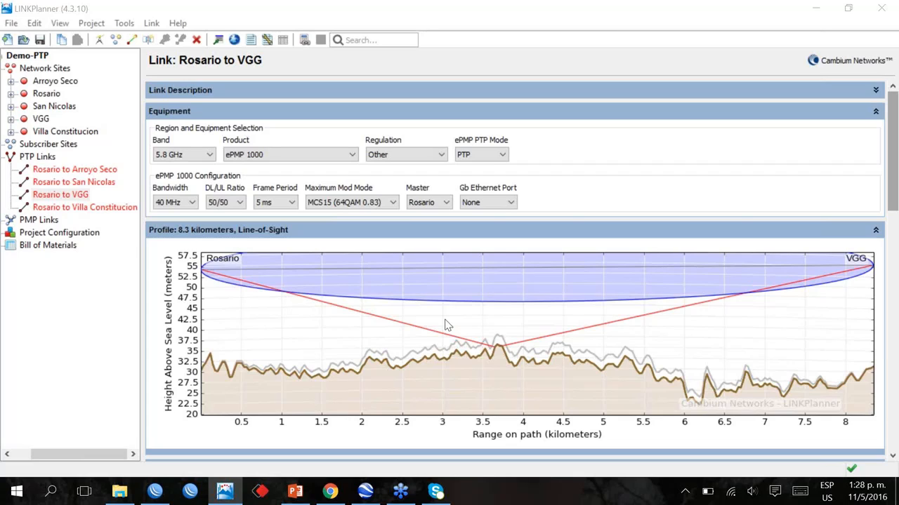
Switch to the PowerPoint presentation on PTP options for ePMP
left_click(294, 492)
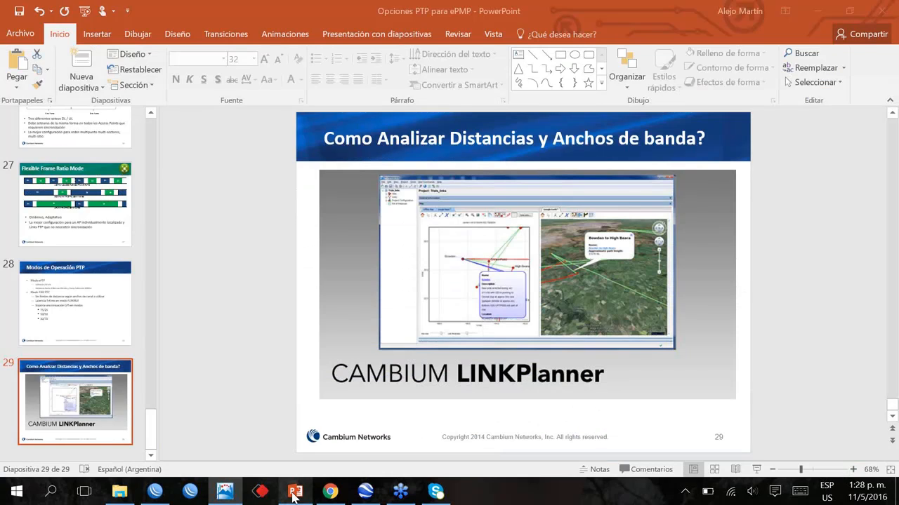